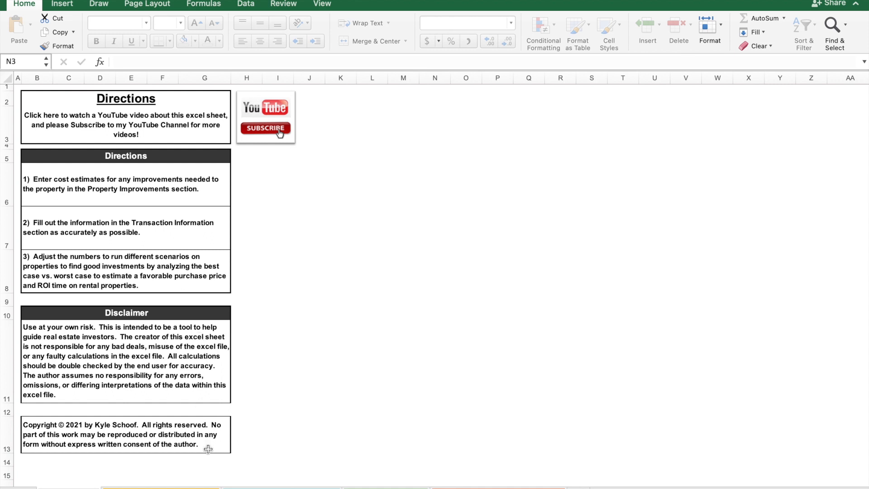
Open the Property Improvement Costs sheet and look over its cost items
click(185, 486)
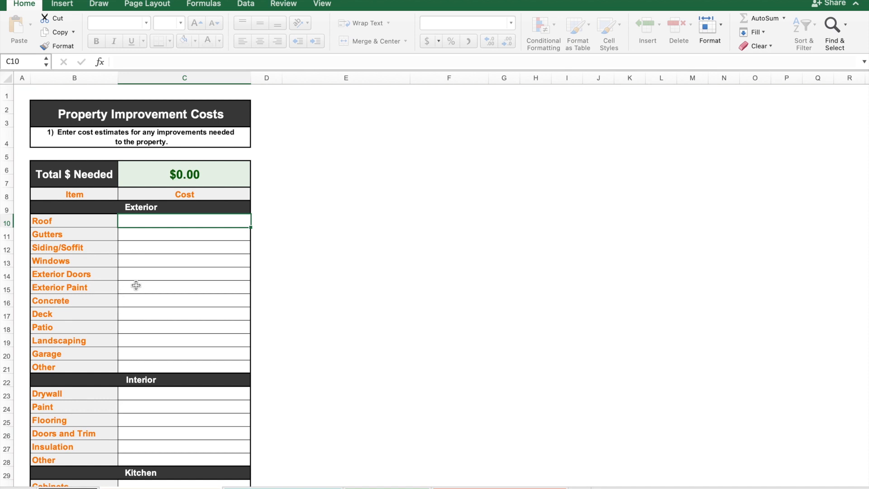
scroll(136, 285, down, 5)
scroll(136, 285, up, 3)
scroll(136, 285, right, 1)
scroll(136, 285, up, 1)
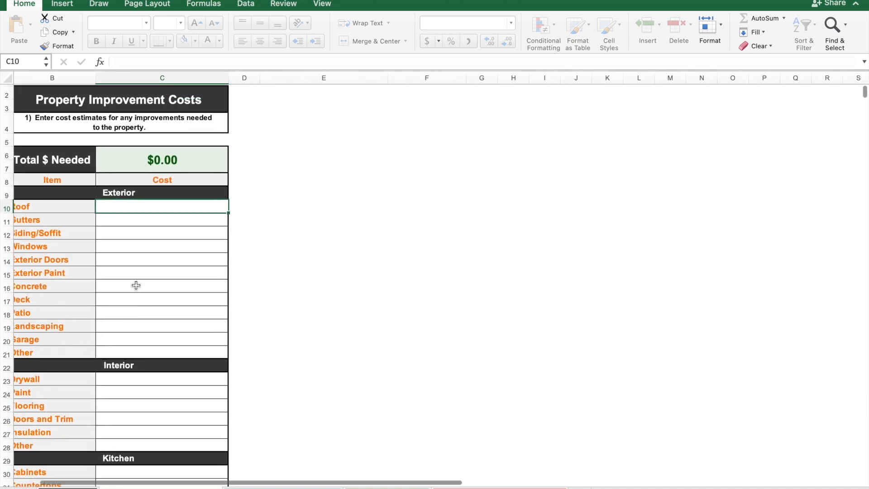
scroll(135, 285, left, 1)
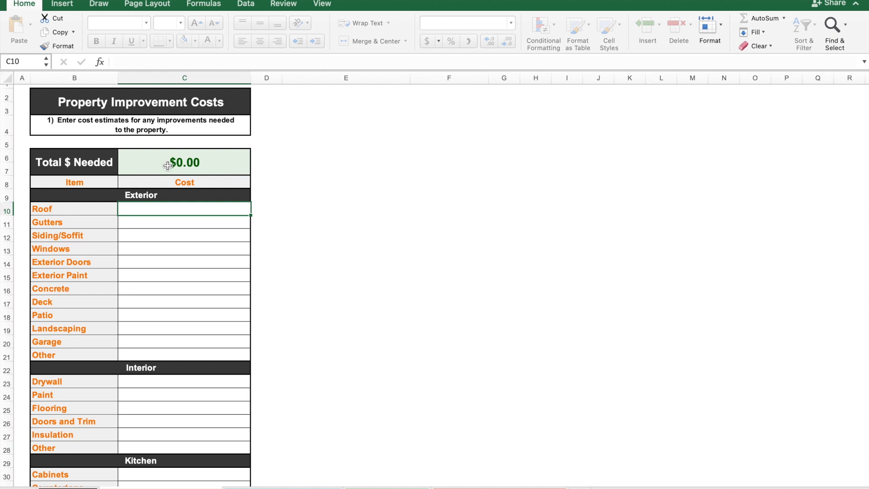
Enter the exterior improvement costs: $10,000 for the roof, $5,000 for windows and $2,500 for exterior paint
text(10000)
key(Return)
key(Down)
key(Down)
text(5000)
key(Return)
key(Down)
key(Down)
key(Up)
text(2500)
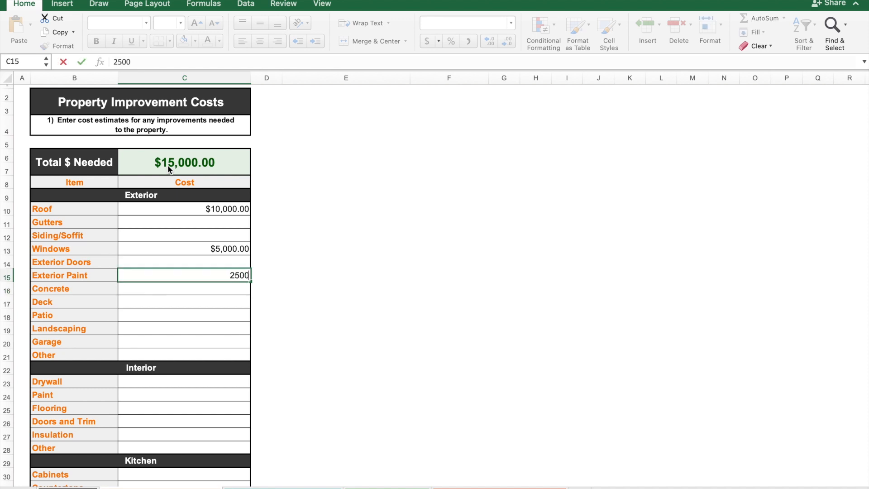
key(Return)
Enter the interior improvement costs: $5,000 for drywall, $4,500 for flooring and $540 for insulation
key(Down)
scroll(167, 165, down, 5)
click(164, 281)
text(5,000)
key(Return)
key(Down)
text(4500)
key(Return)
key(Down)
text(540)
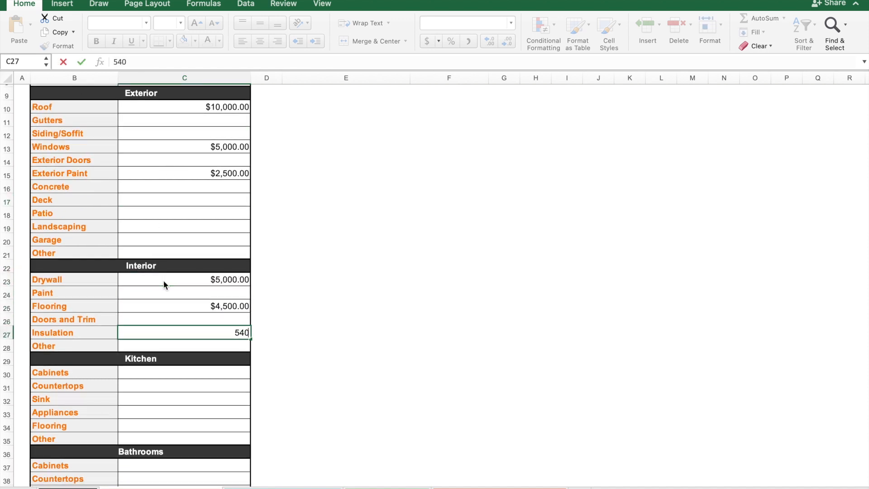
key(Return)
Set the kitchen countertops cost to $3,800 and check the total improvement amount needed
scroll(164, 280, down, 5)
click(163, 284)
text(3400)
key(Return)
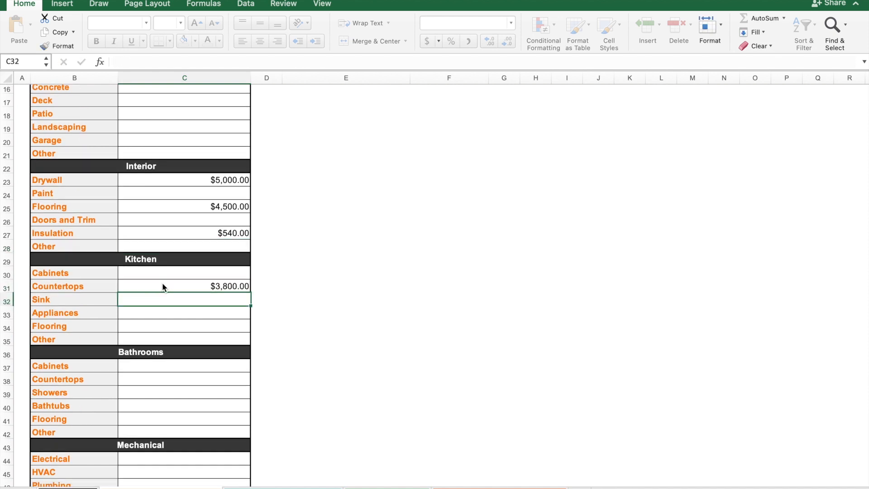
scroll(162, 284, up, 5)
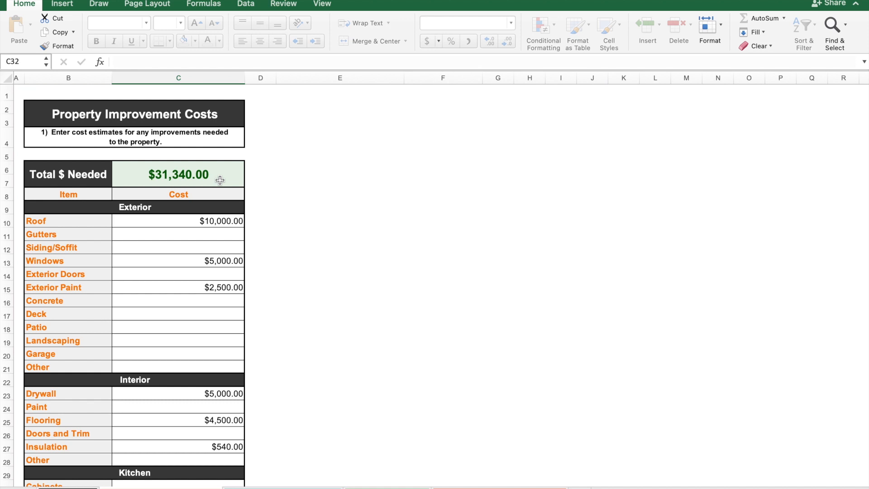
On the Transaction Information sheet, enter a purchase price of $125,000 and a market value after repairs of $170,000
click(285, 486)
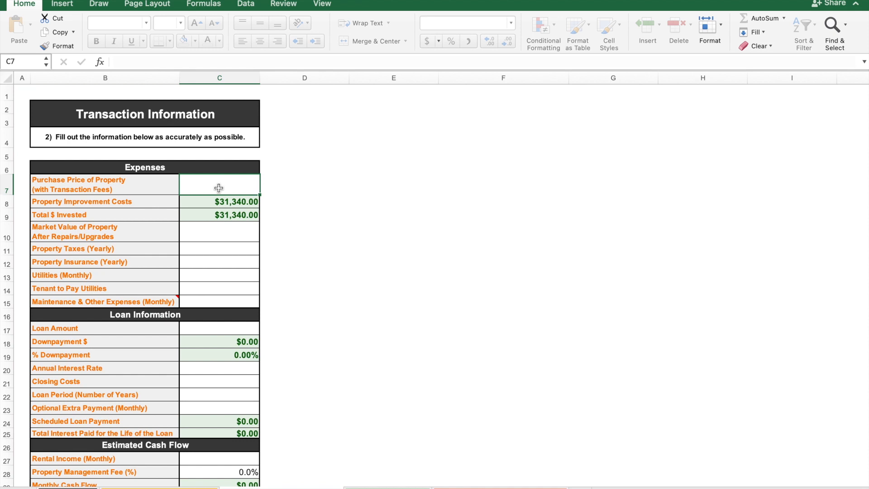
text(125000)
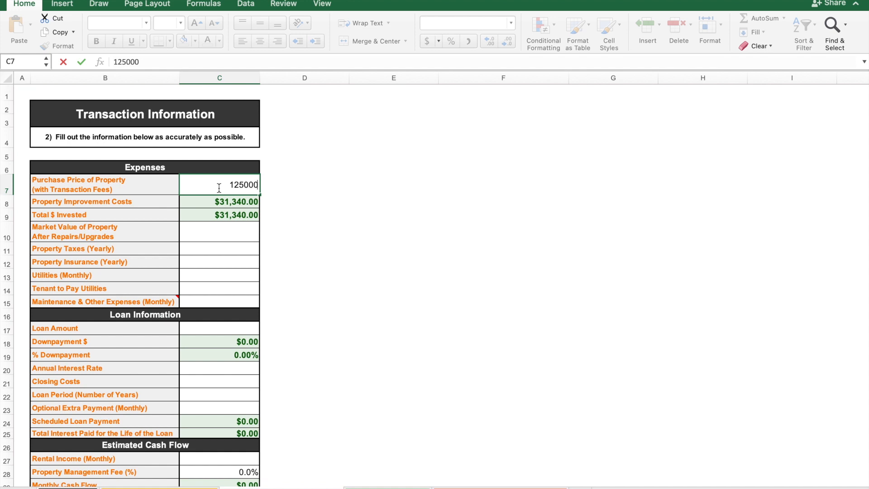
key(Return)
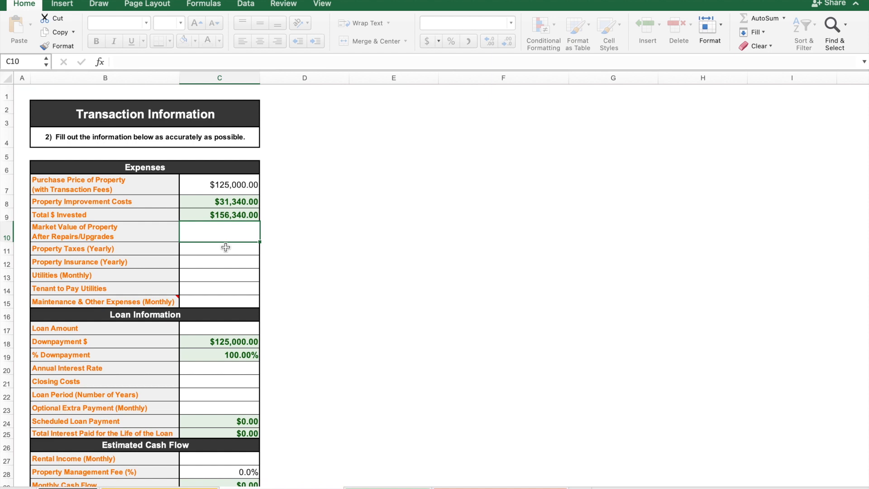
text(170000)
key(Return)
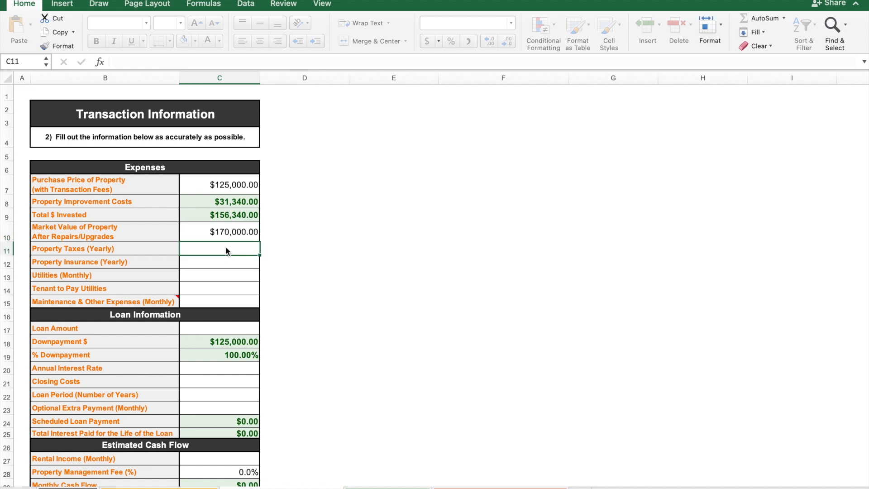
Set the yearly property taxes to $1,200 and the yearly property insurance to $1,000
text(1200)
key(Return)
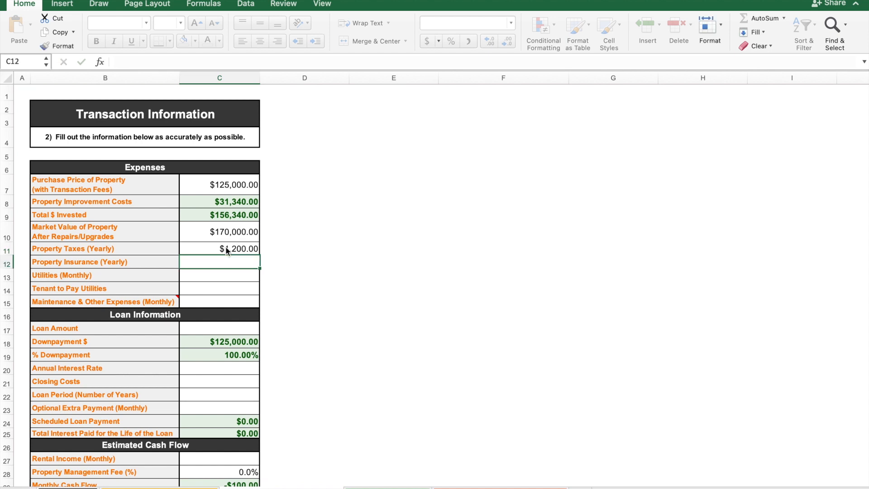
text(1,00)
text(000)
key(Return)
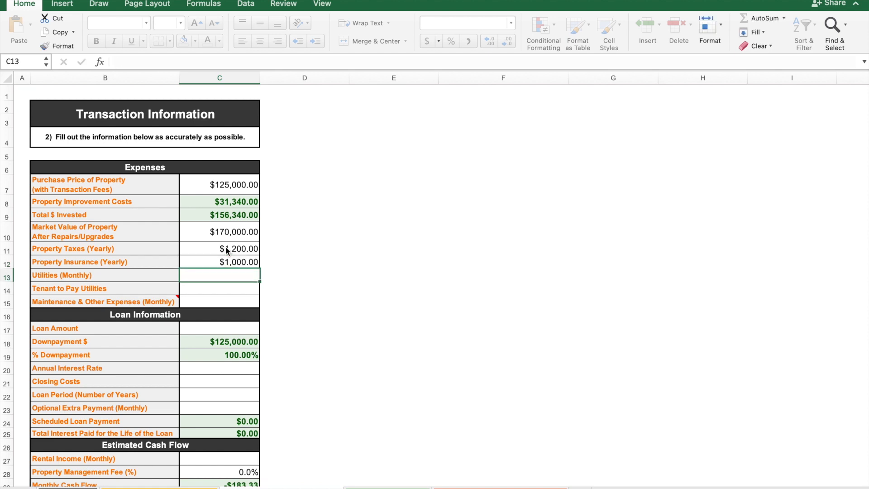
Set the monthly utilities to $450 and mark the tenant to pay utilities as Yes
text(450)
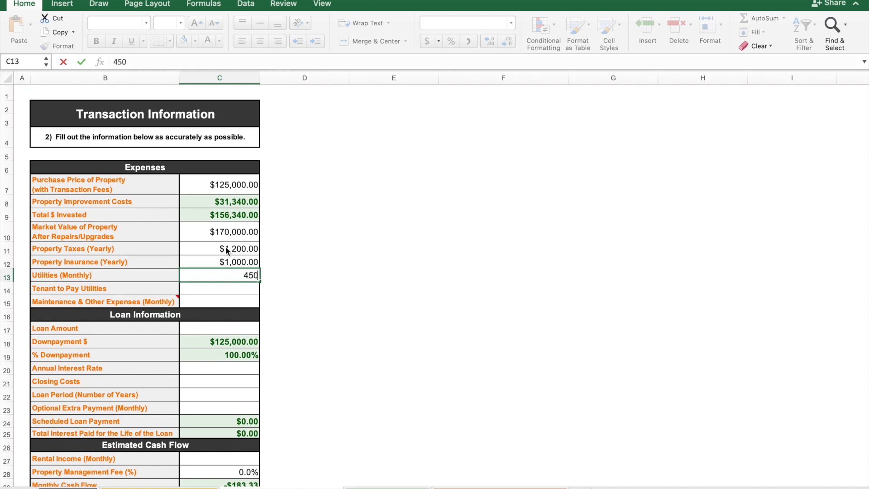
key(Return)
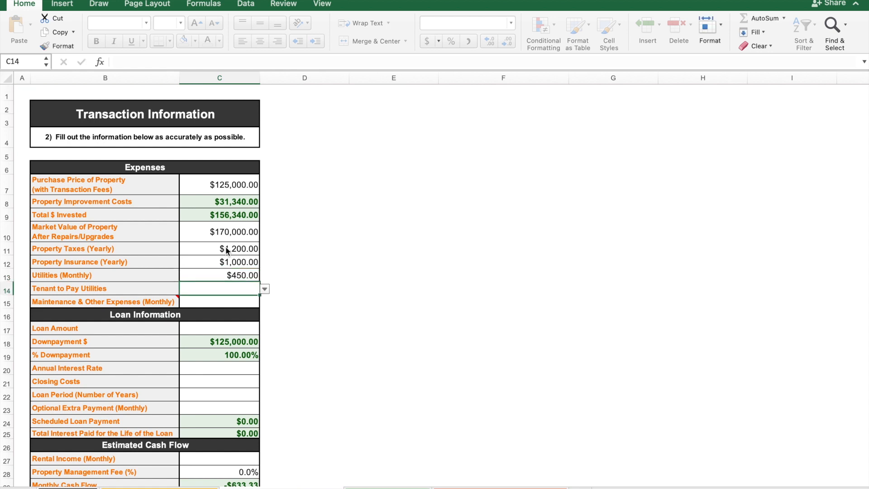
click(265, 289)
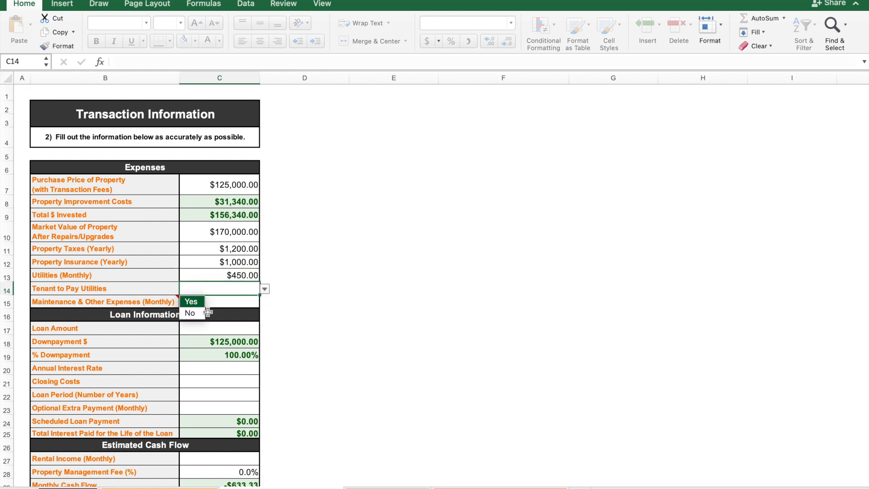
click(195, 302)
Read the note on Maintenance & Other Expenses and set that monthly amount to $400
click(207, 303)
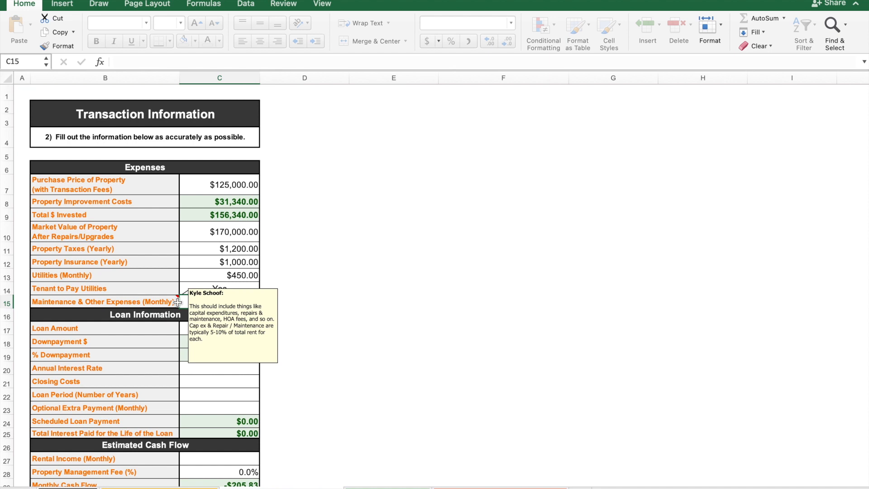
mouse_move(170, 301)
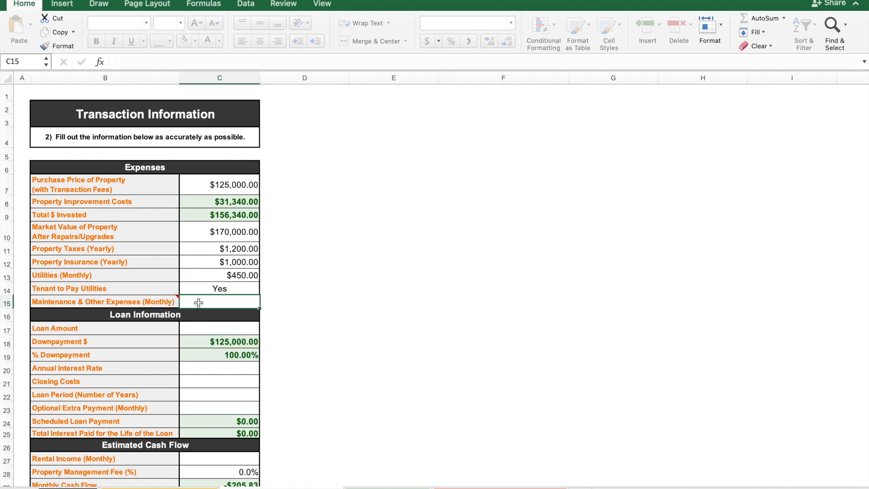
text(400)
key(Return)
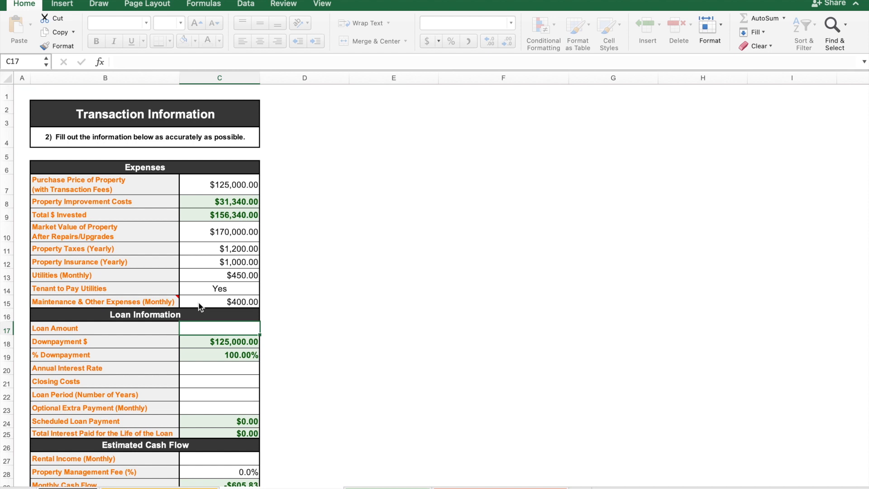
In the loan information, enter a loan amount of $100,000 and an annual interest rate of 3%
text(100000)
key(Return)
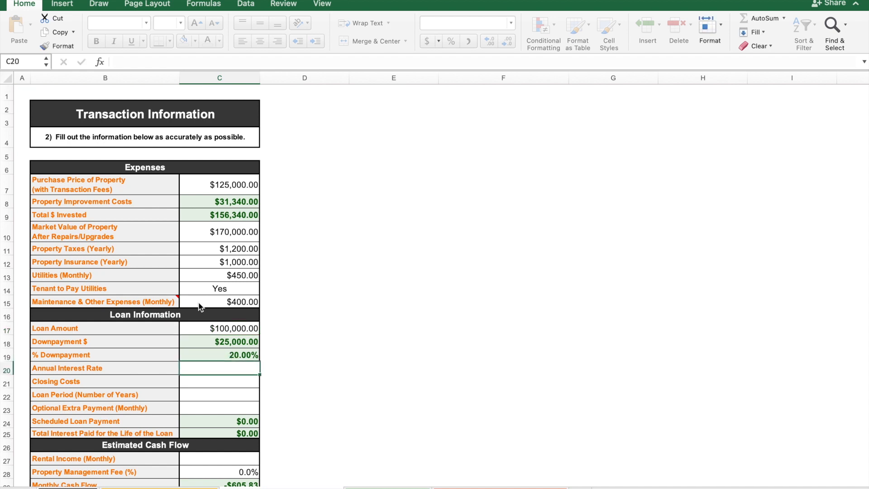
text(3%)
key(Return)
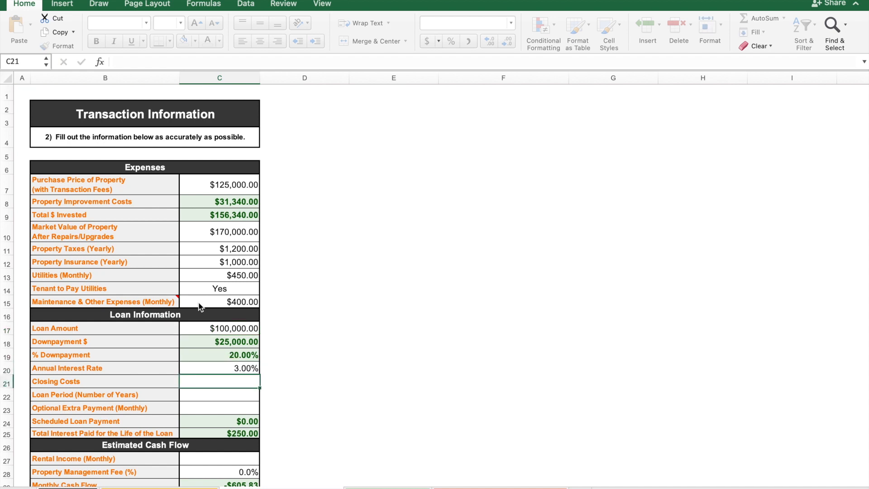
Set the loan's closing costs to $1,200 and its loan period to 30 years
text(1200)
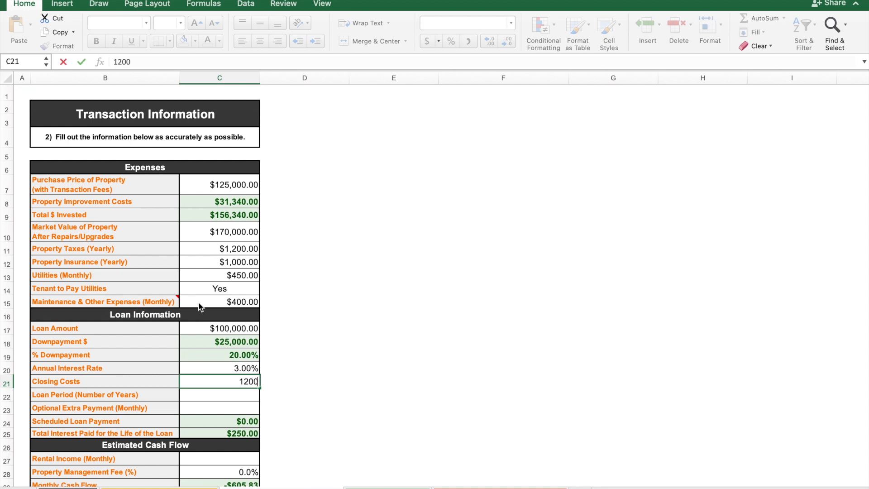
key(Return)
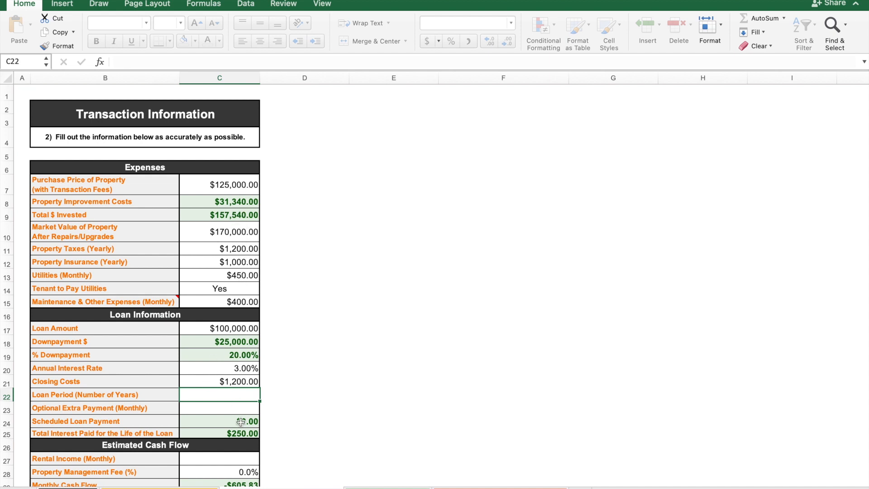
text(30)
key(Return)
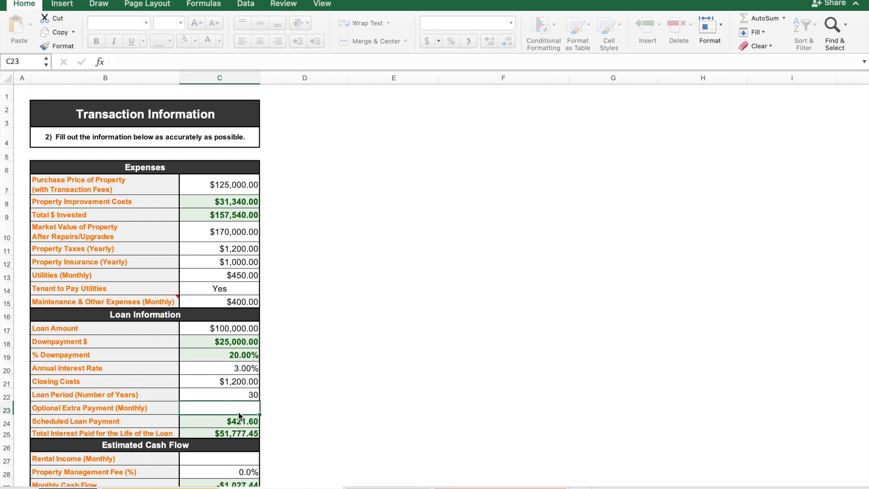
In the estimated cash flow section, enter a monthly rental income of $1,500 and a property management fee of 10%
scroll(240, 415, down, 5)
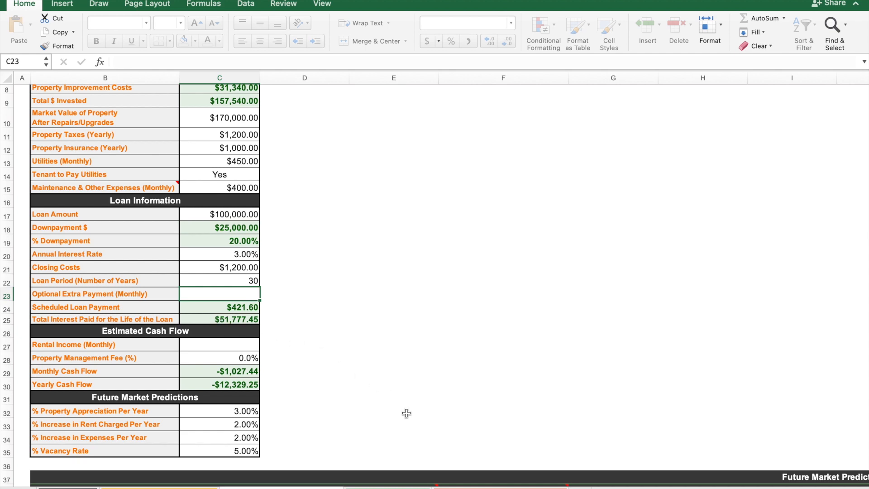
click(441, 486)
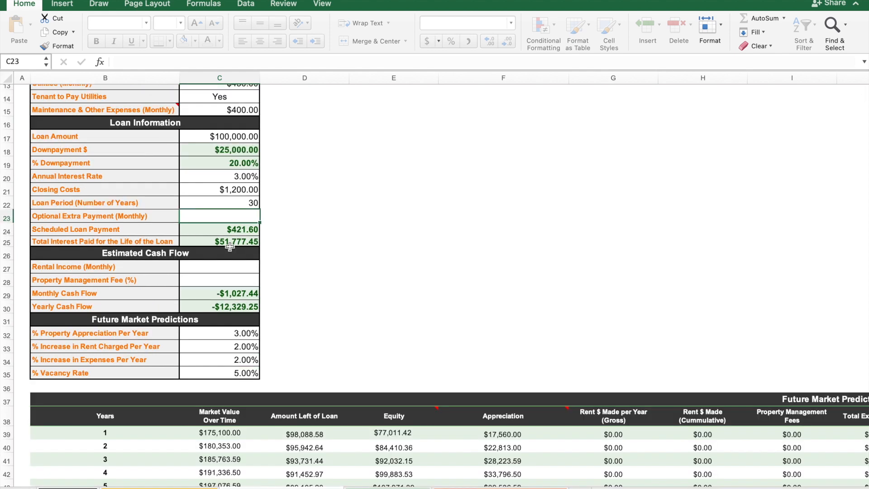
click(233, 266)
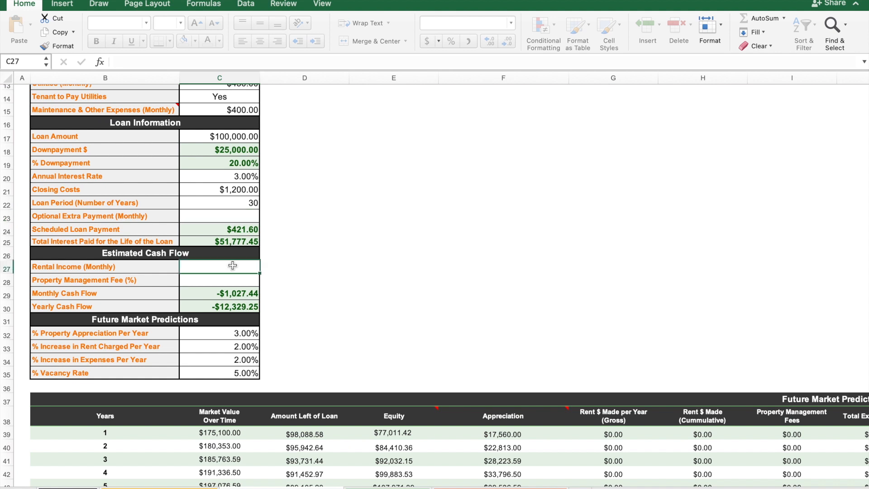
text(1500)
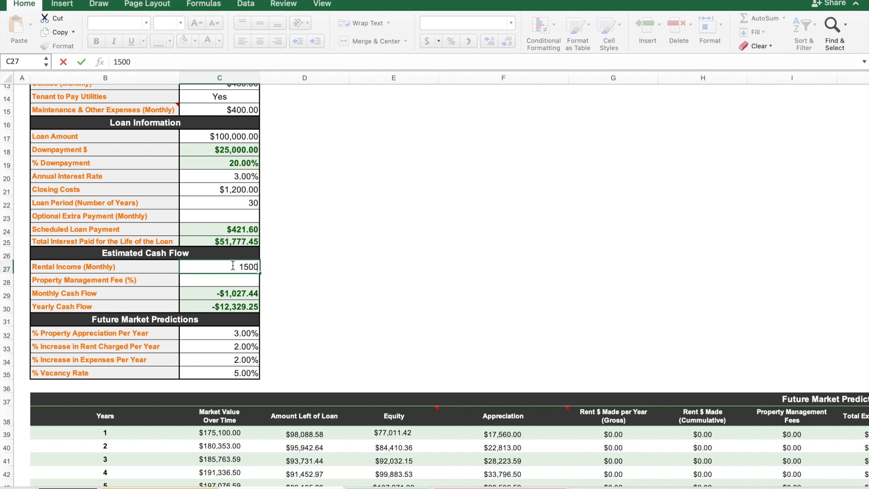
key(Return)
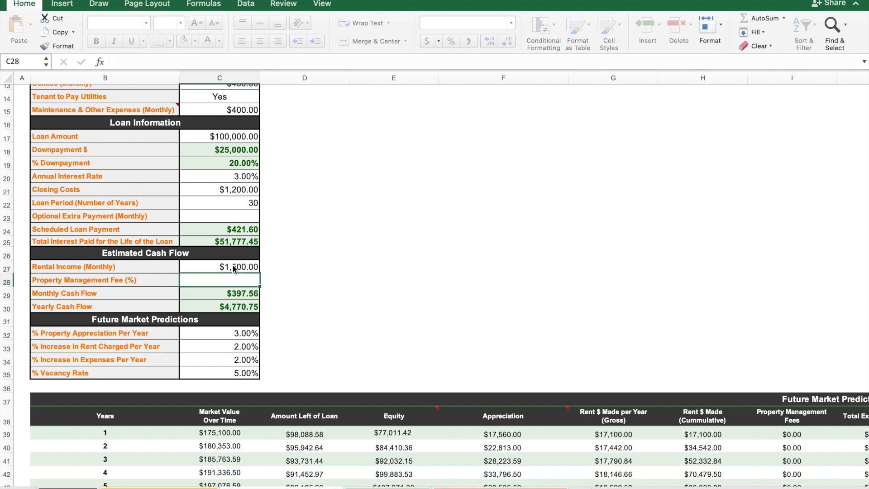
text(10)
key(Return)
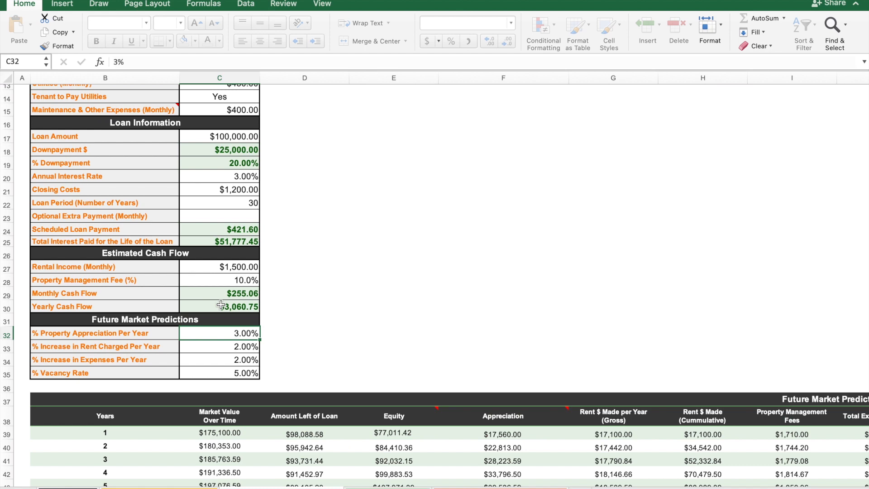
Review the future market prediction rates for property appreciation, rent increase, expense increase and vacancy
scroll(220, 304, down, 2)
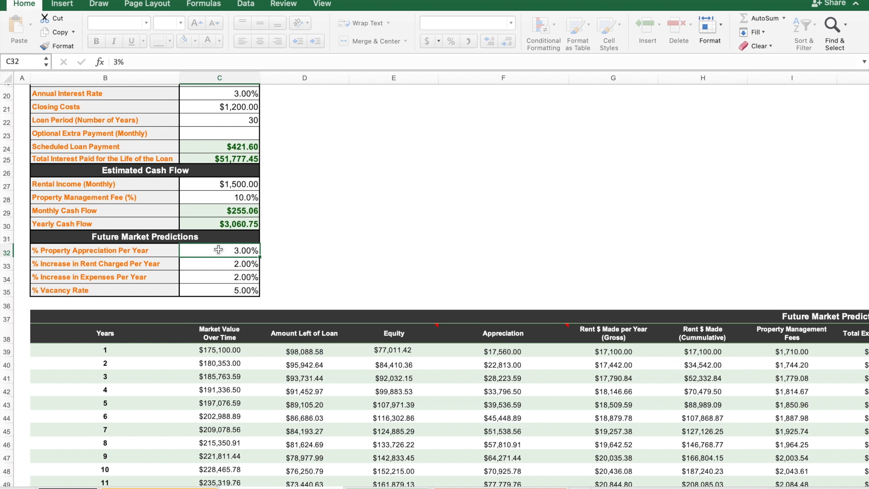
click(218, 264)
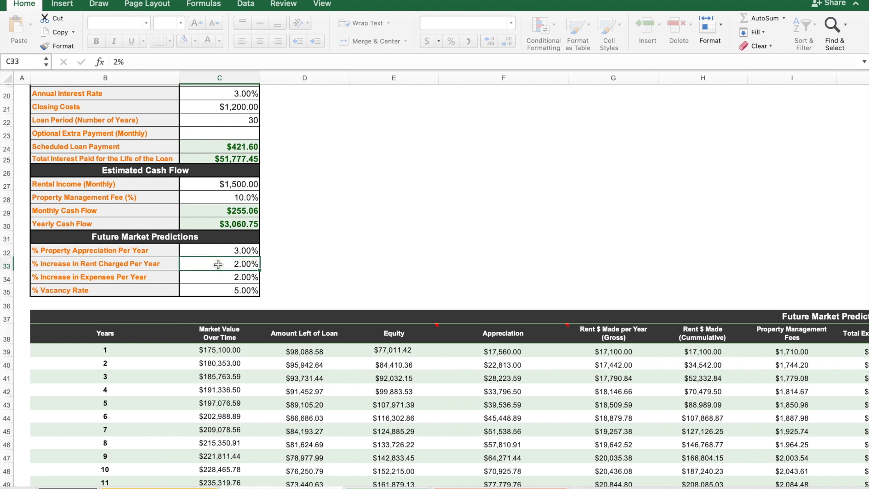
click(218, 279)
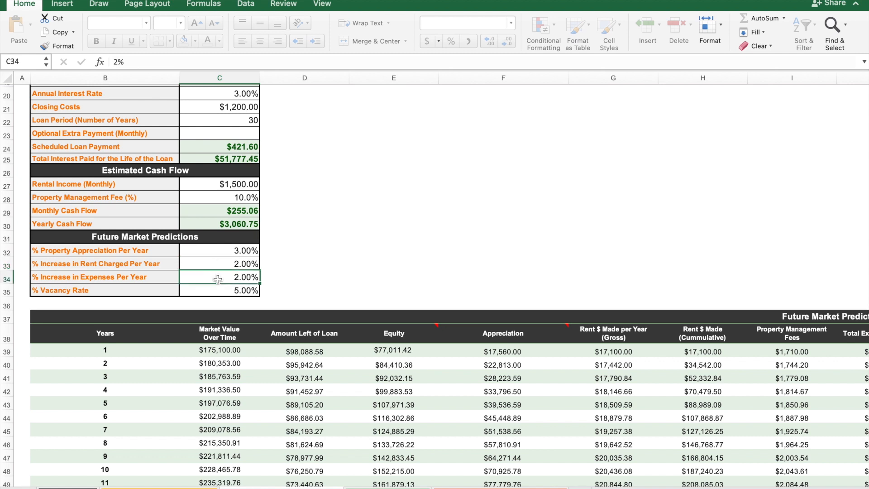
click(215, 291)
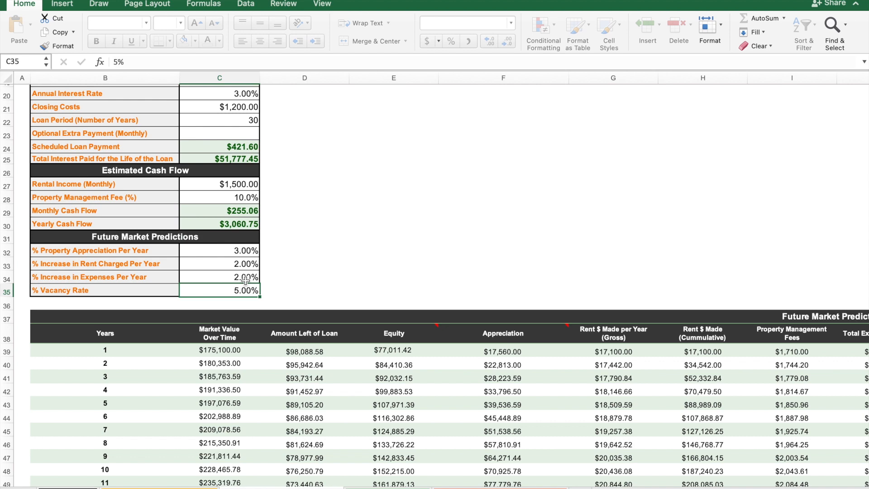
scroll(280, 352, up, 2)
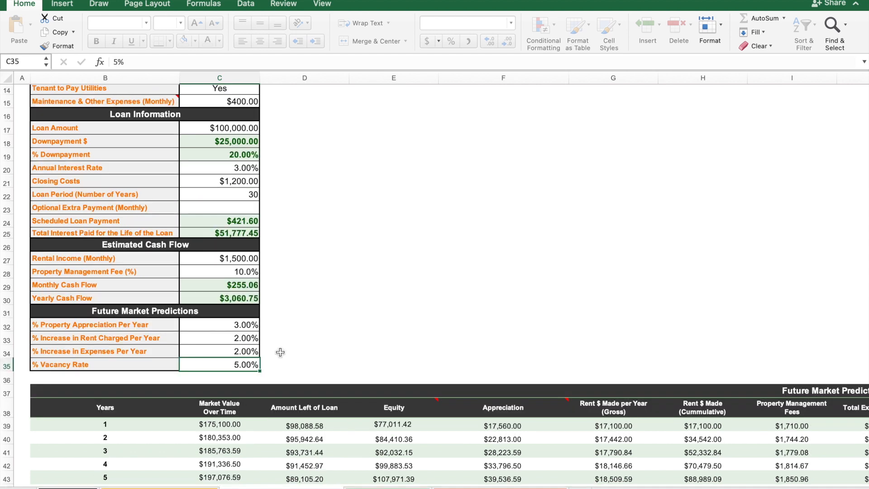
Try a vacancy rate of 10% in the future market predictions, and restore it to 5%
text(10)
click(242, 336)
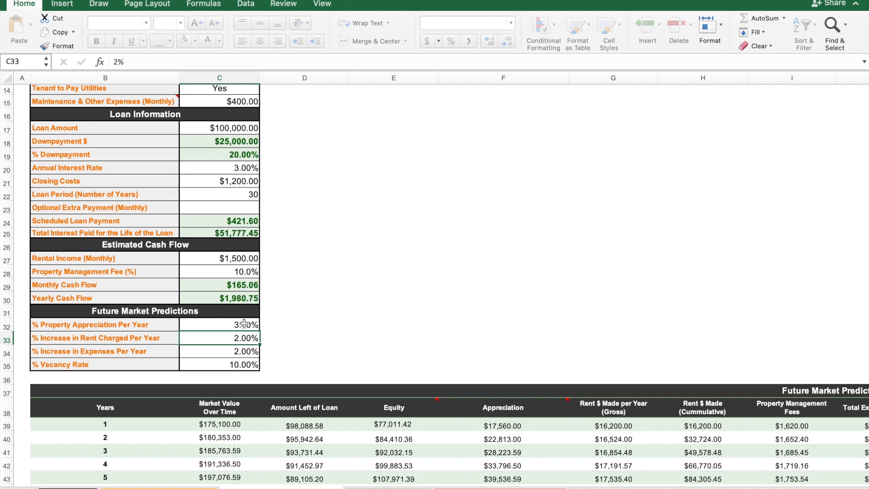
click(230, 363)
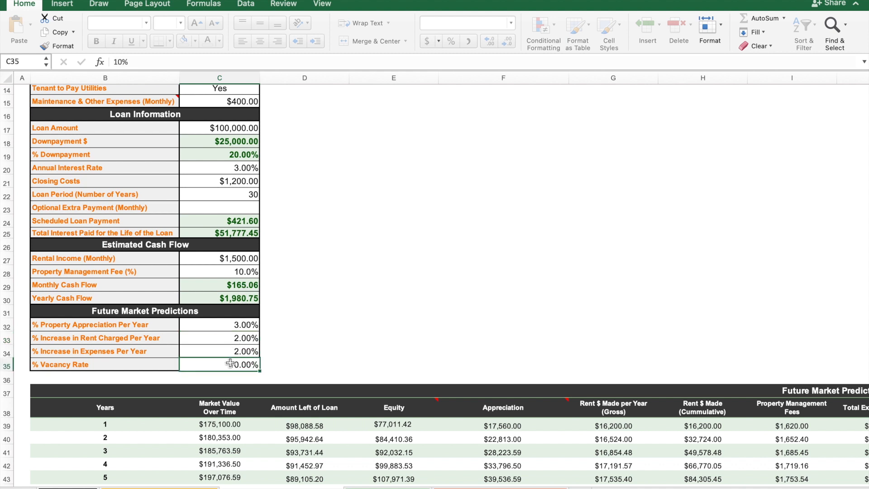
text(5)
click(230, 339)
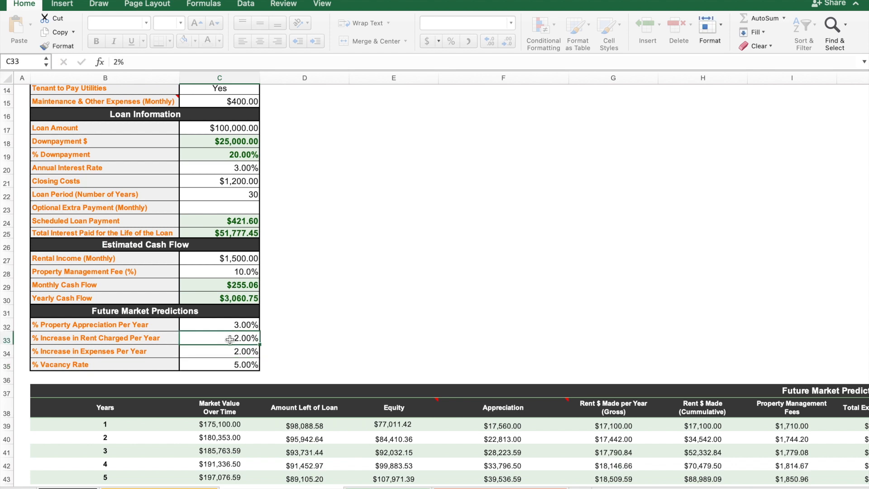
Examine the yearly market value and remaining loan amount through year 35 in the Future Market Predictions table
scroll(230, 339, up, 2)
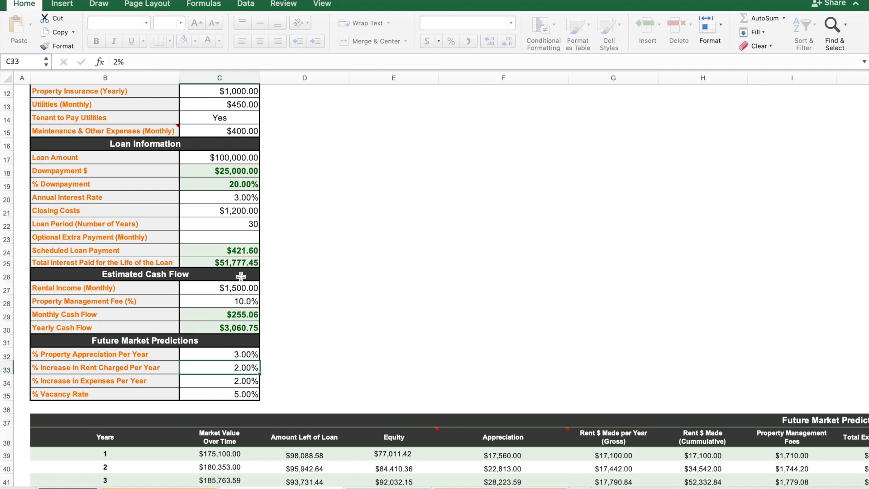
scroll(241, 275, down, 10)
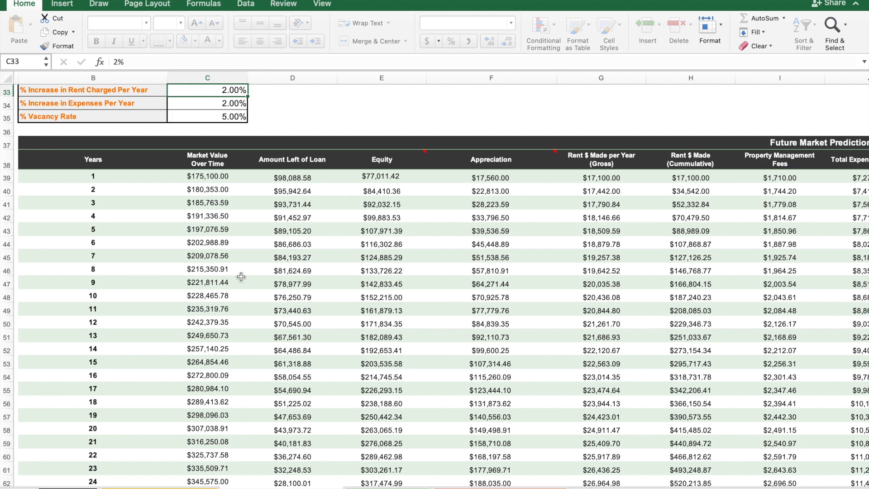
scroll(241, 276, down, 8)
scroll(124, 407, up, 15)
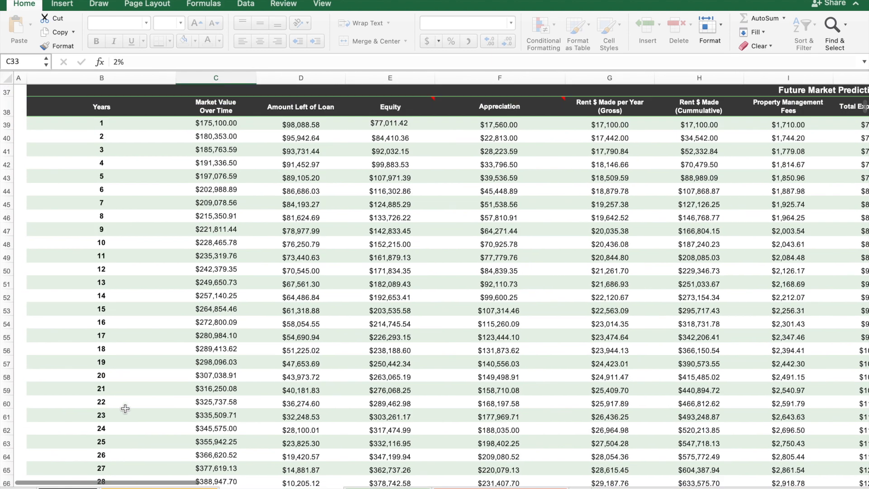
scroll(86, 383, down, 10)
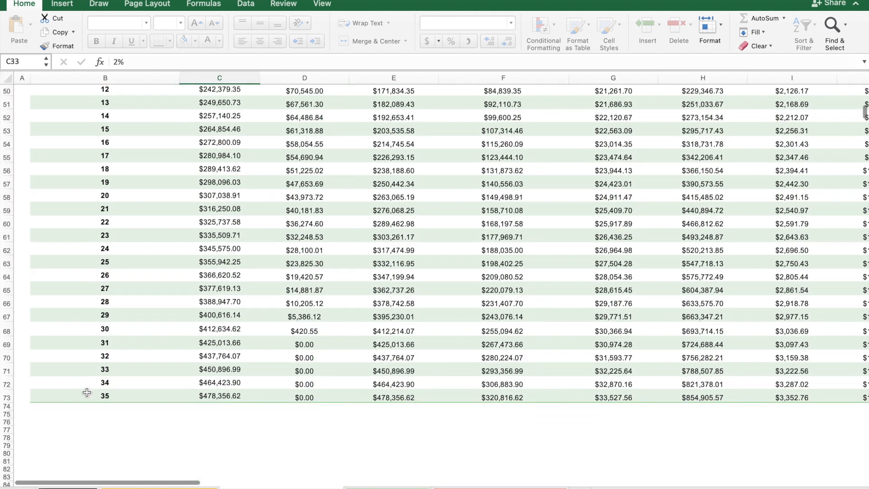
scroll(86, 383, up, 6)
scroll(89, 398, up, 2)
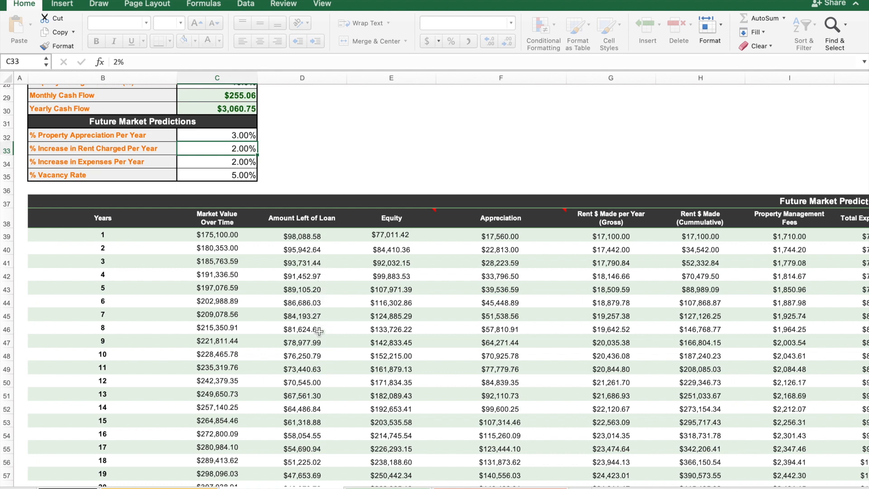
scroll(319, 331, down, 8)
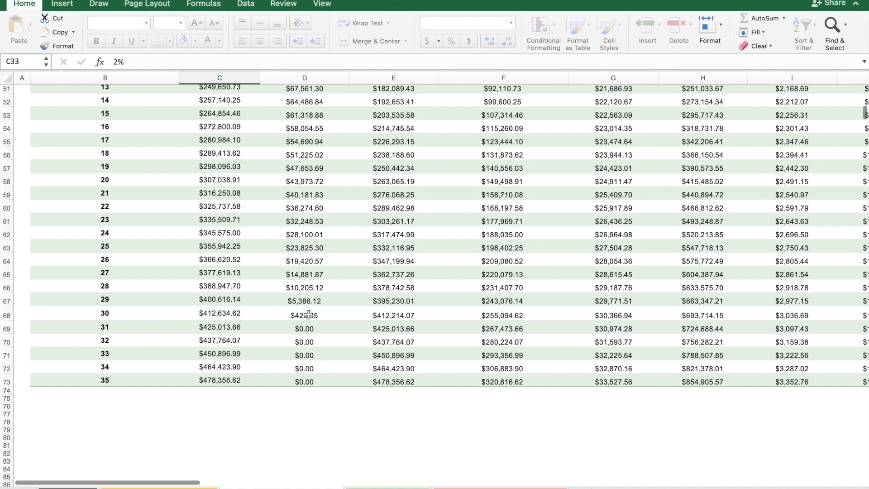
scroll(306, 342, up, 15)
scroll(306, 342, down, 5)
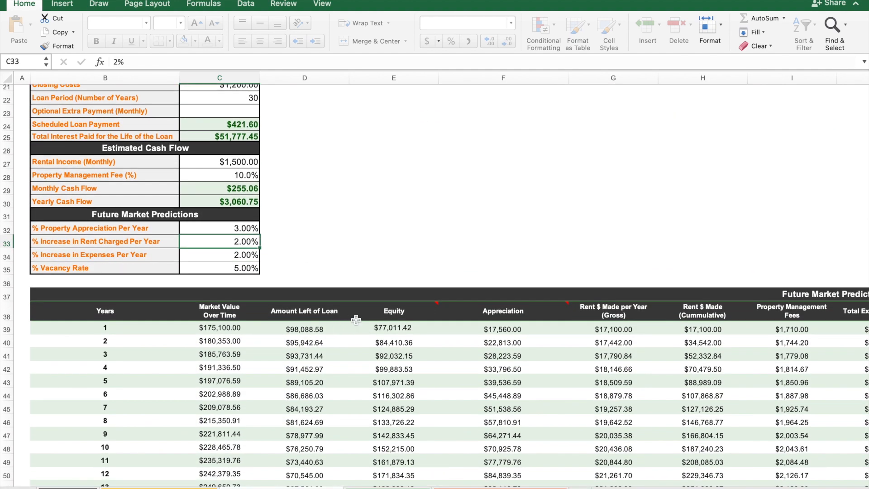
Review the equity, appreciation, gross and cumulative rent, and property management fee columns of the predictions table
mouse_move(416, 311)
scroll(398, 331, right, 3)
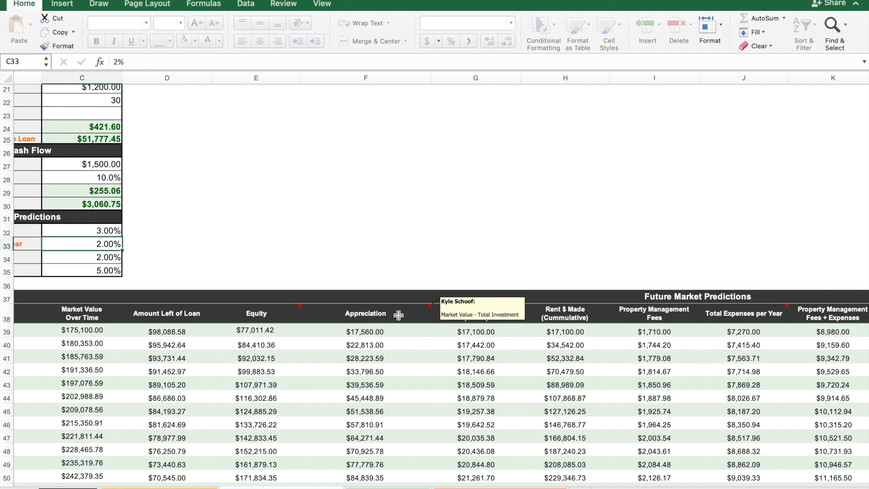
scroll(398, 315, right, 2)
scroll(389, 303, down, 1)
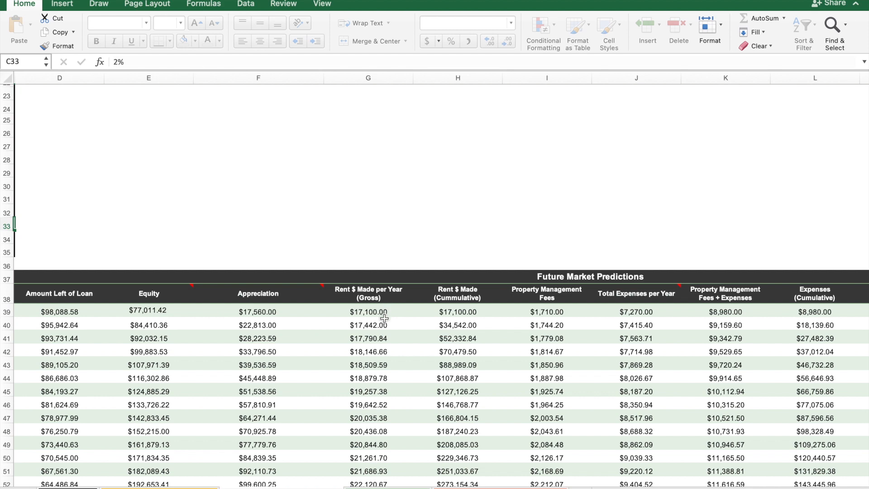
scroll(384, 318, left, 2)
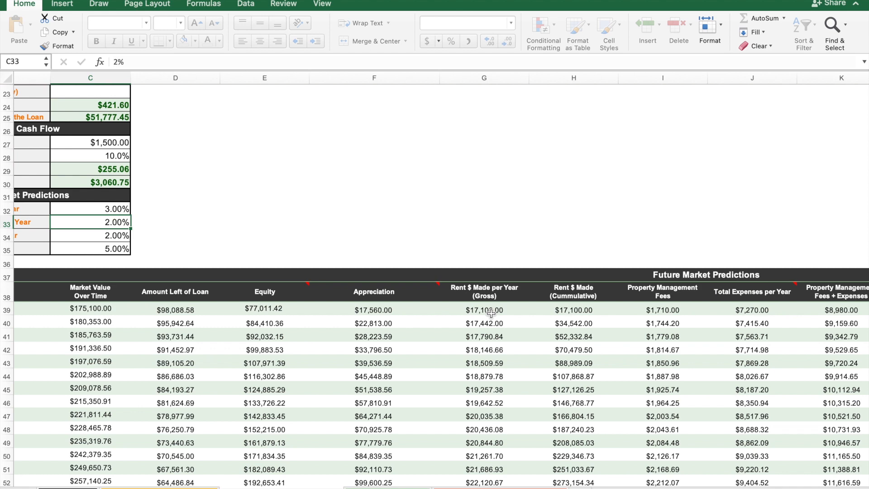
scroll(495, 365, right, 3)
scroll(495, 365, down, 1)
scroll(495, 366, right, 3)
scroll(494, 364, up, 1)
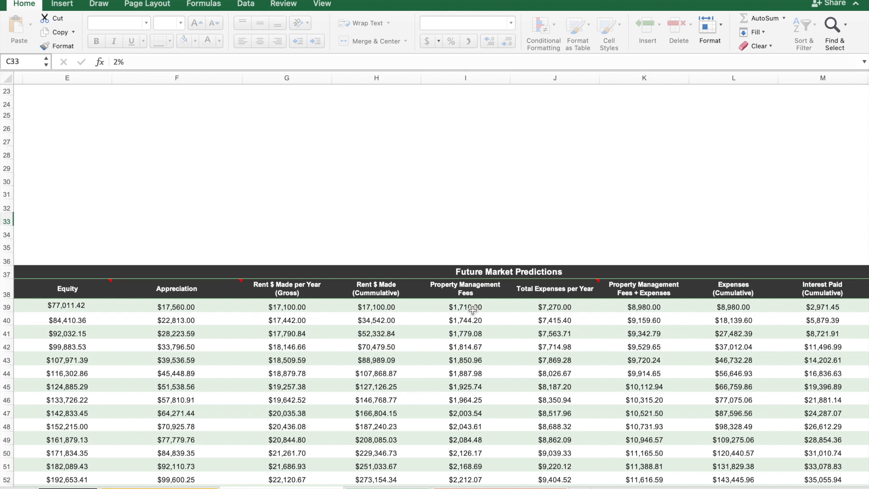
Review the expenses, cumulative interest paid, yearly cash flow and net return columns of the predictions table
scroll(472, 310, right, 2)
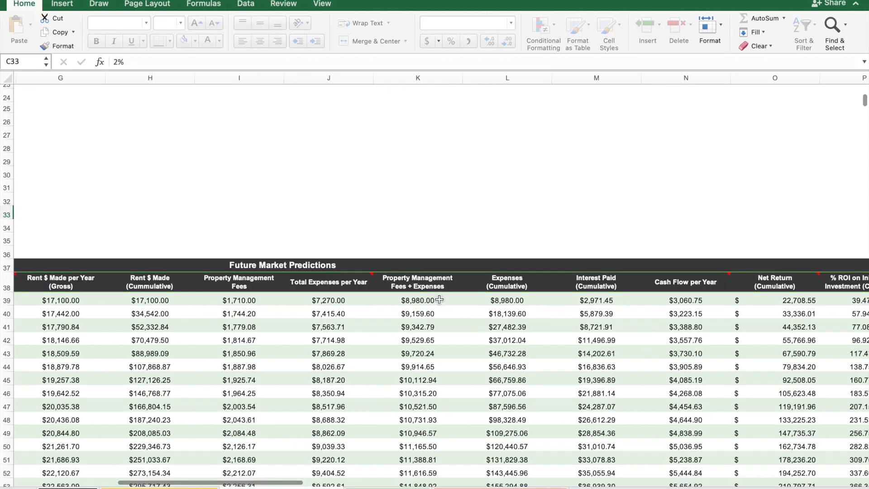
scroll(436, 300, right, 2)
scroll(436, 301, down, 1)
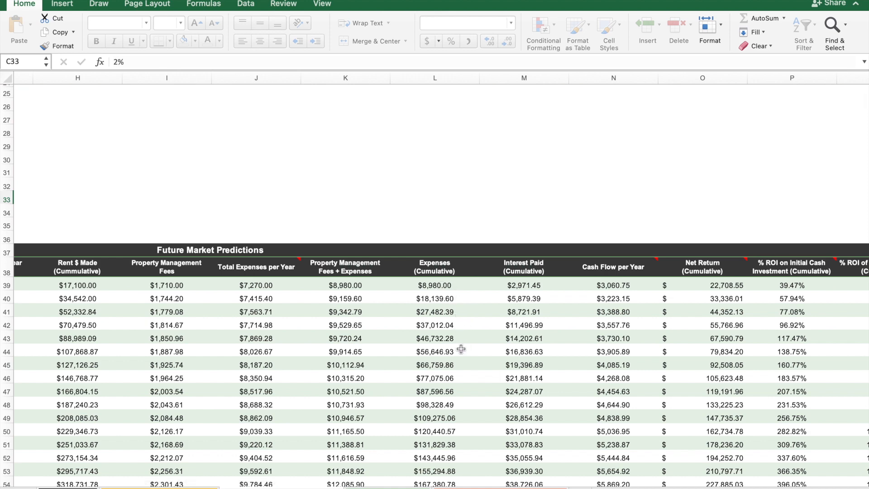
scroll(460, 349, right, 3)
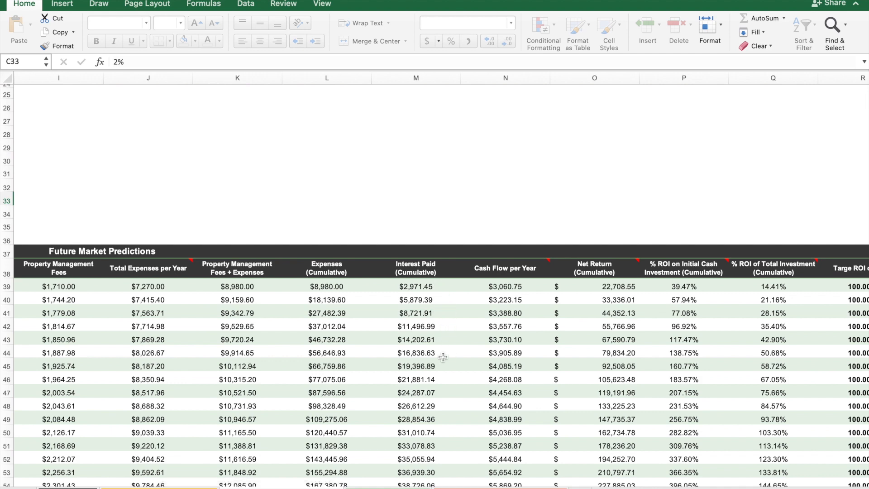
scroll(443, 357, right, 3)
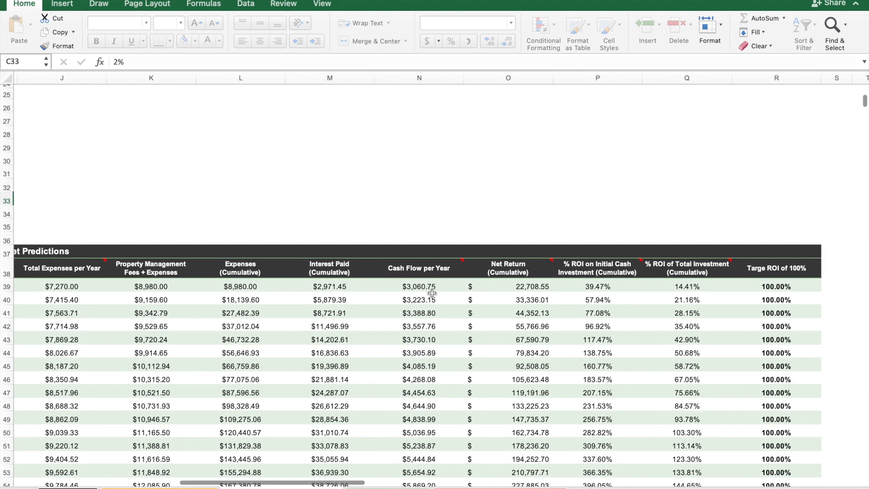
scroll(443, 369, right, 3)
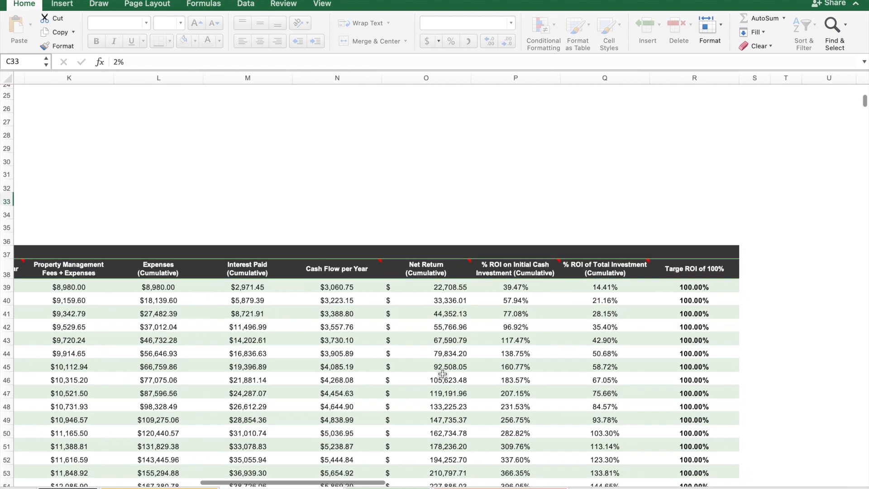
scroll(442, 374, right, 3)
scroll(442, 374, down, 1)
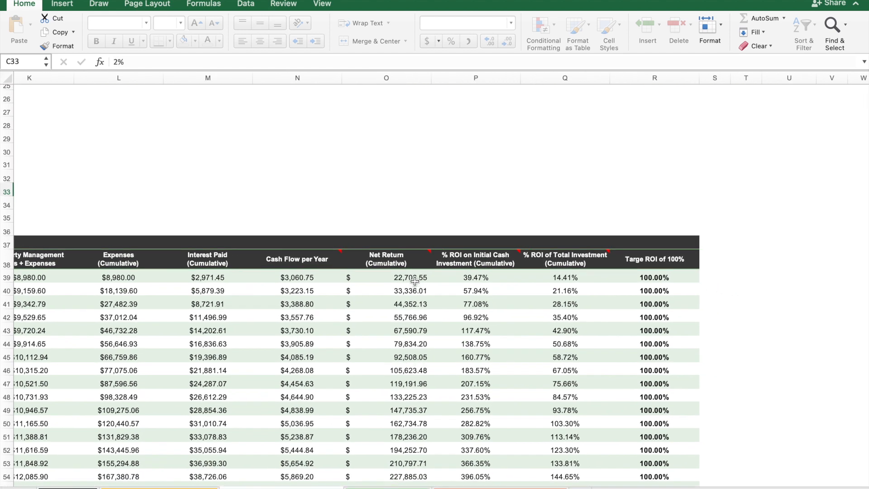
Compare the cumulative net return with the total invested, and read the note on the % ROI of Total Investment column
mouse_move(412, 260)
scroll(591, 277, left, 10)
scroll(590, 277, up, 12)
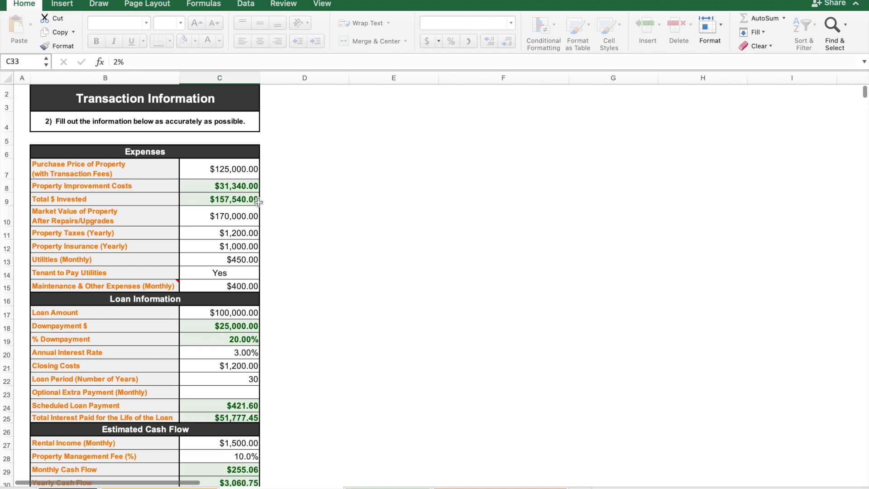
scroll(416, 285, right, 3)
scroll(416, 284, down, 3)
scroll(417, 284, down, 7)
scroll(416, 284, right, 5)
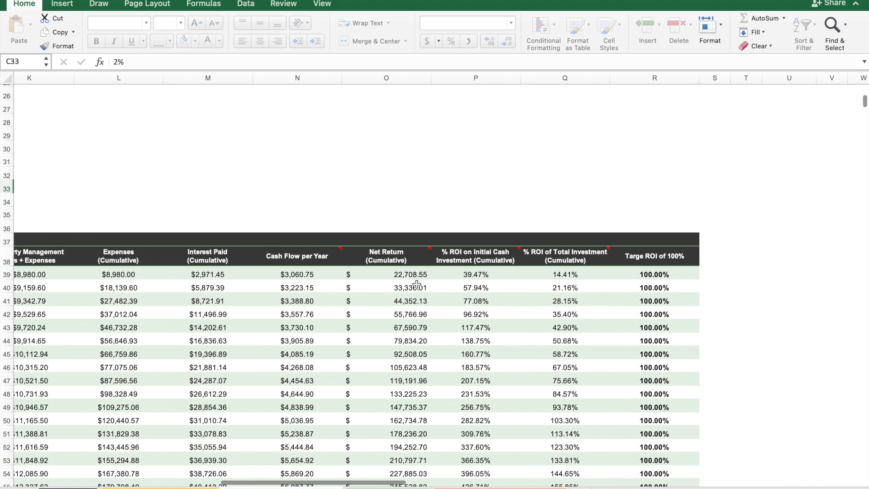
mouse_move(564, 259)
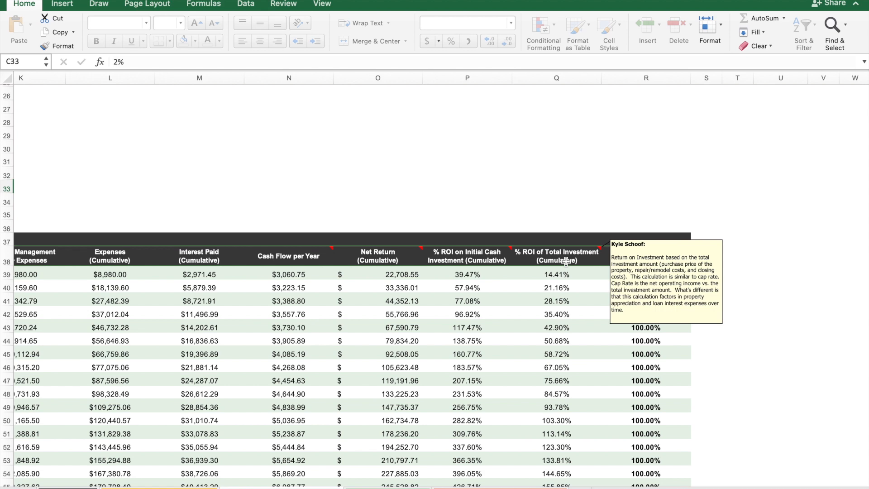
scroll(566, 261, right, 2)
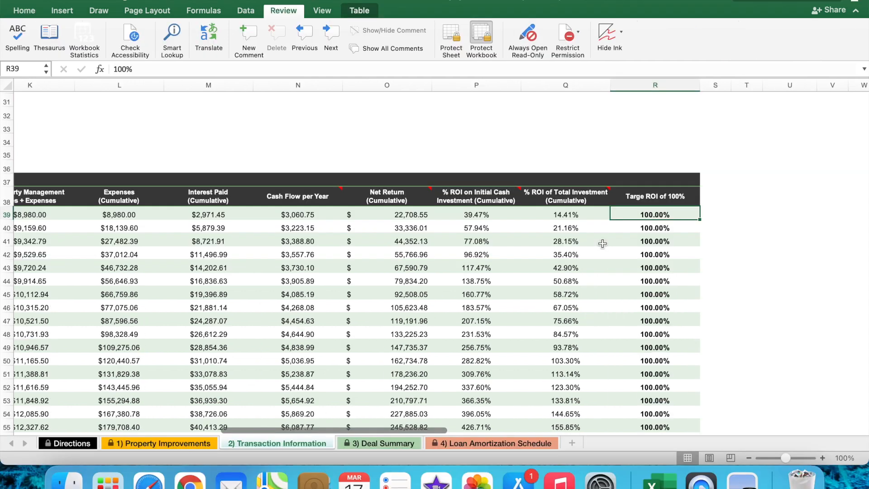
Open the Deal Summary sheet and inspect its figures and notes, from initial monthly cash flow to market value once paid off
click(380, 444)
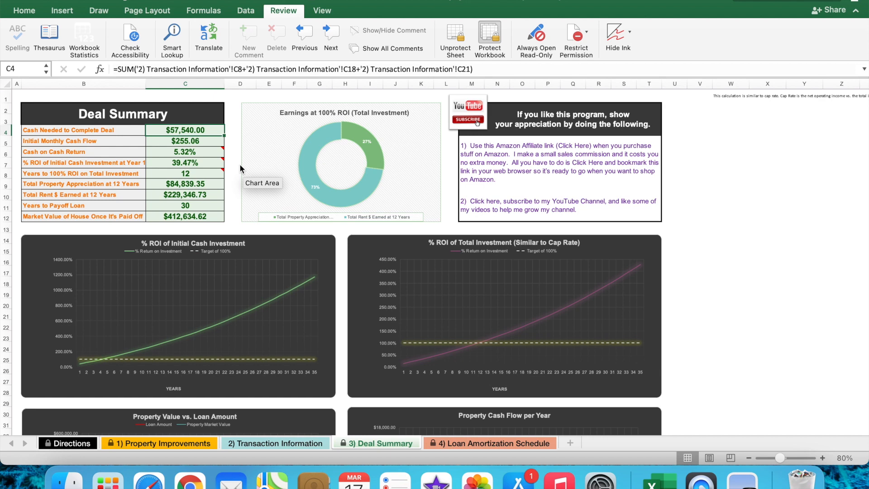
click(210, 141)
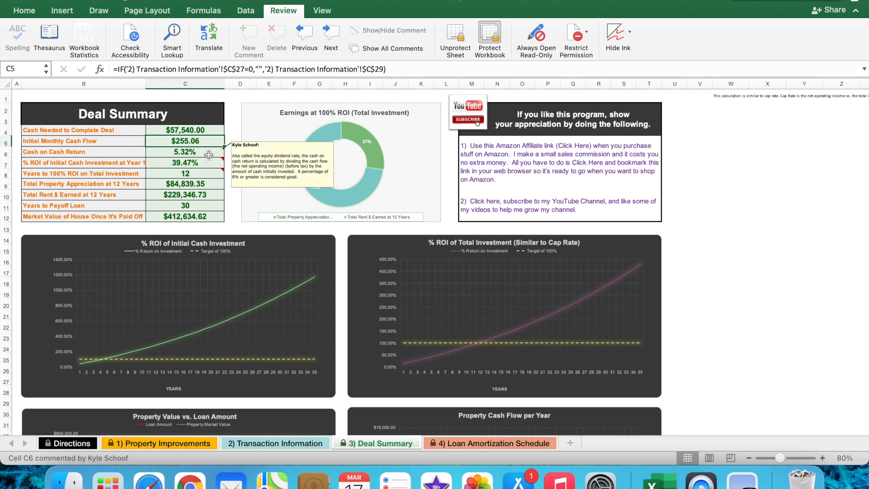
click(208, 154)
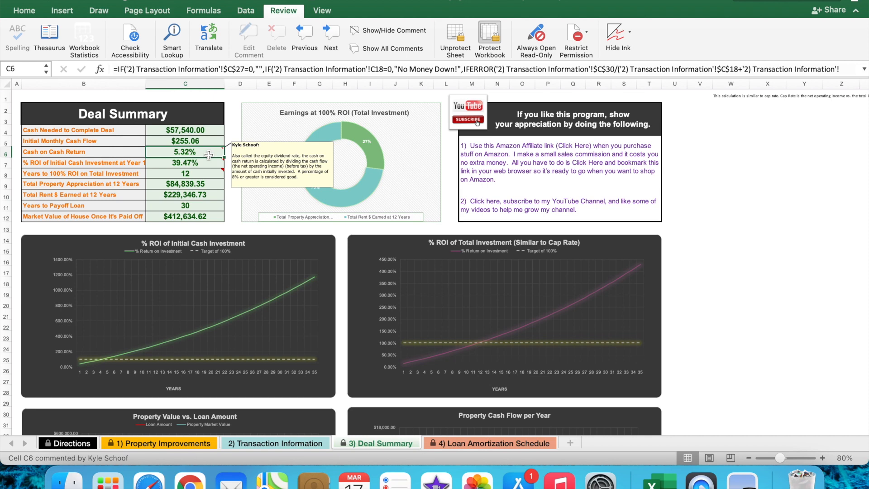
click(207, 163)
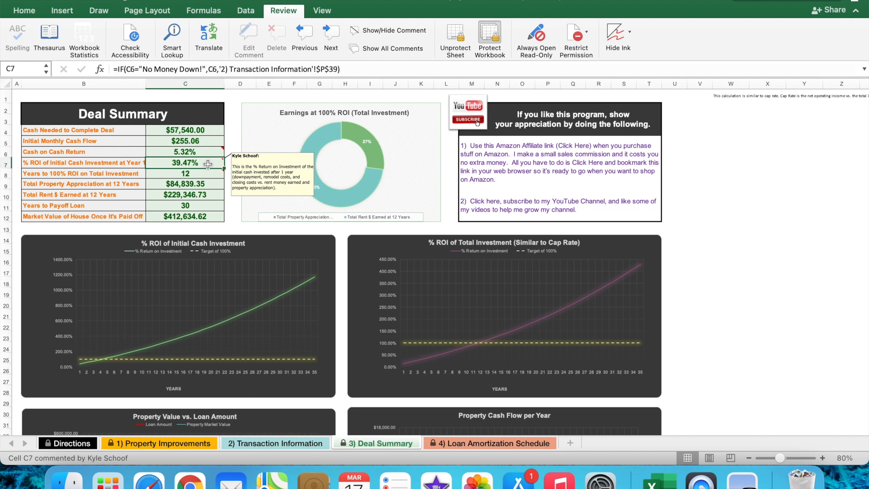
click(206, 177)
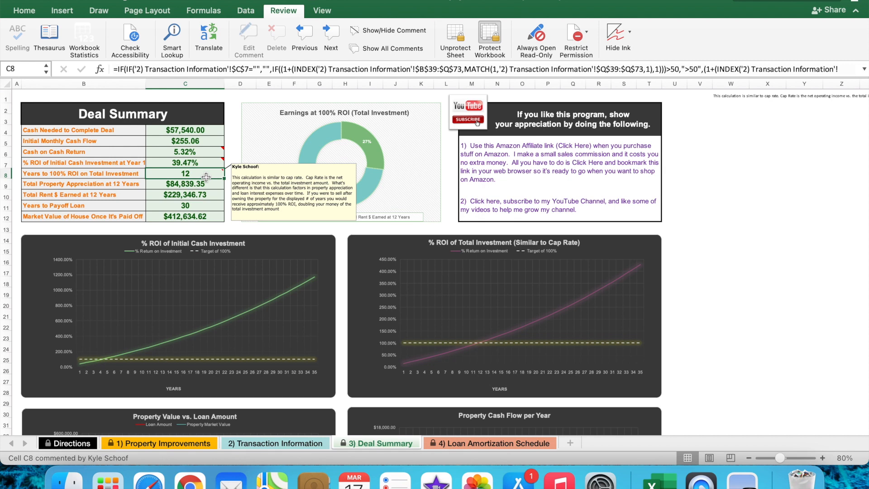
click(213, 186)
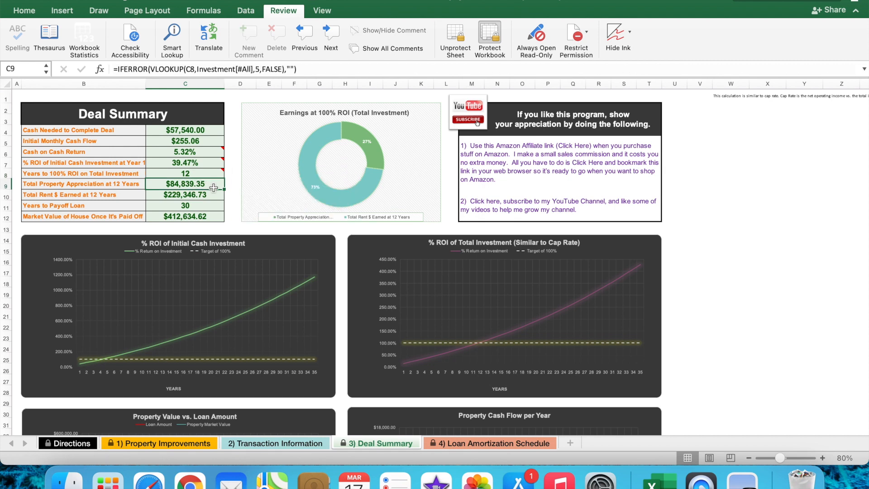
click(214, 196)
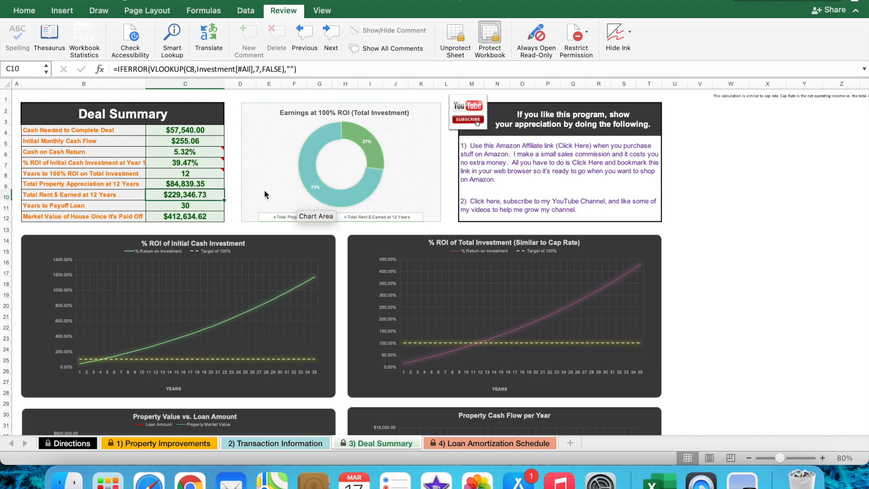
click(204, 206)
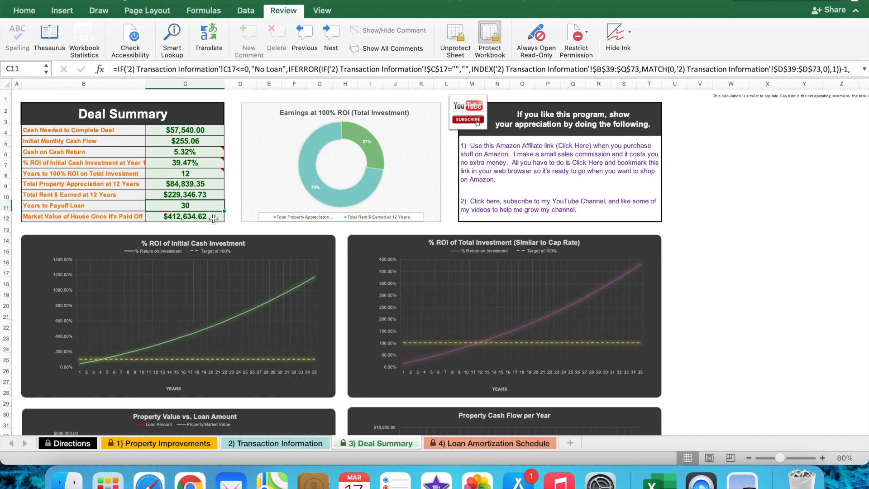
click(214, 218)
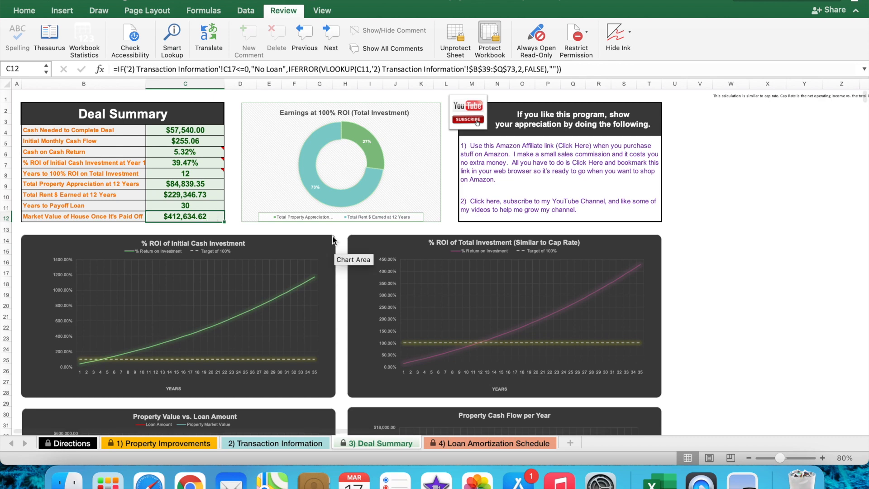
Check the year 21 return on the % ROI of Initial Cash Investment chart
scroll(333, 240, down, 5)
scroll(333, 239, down, 1)
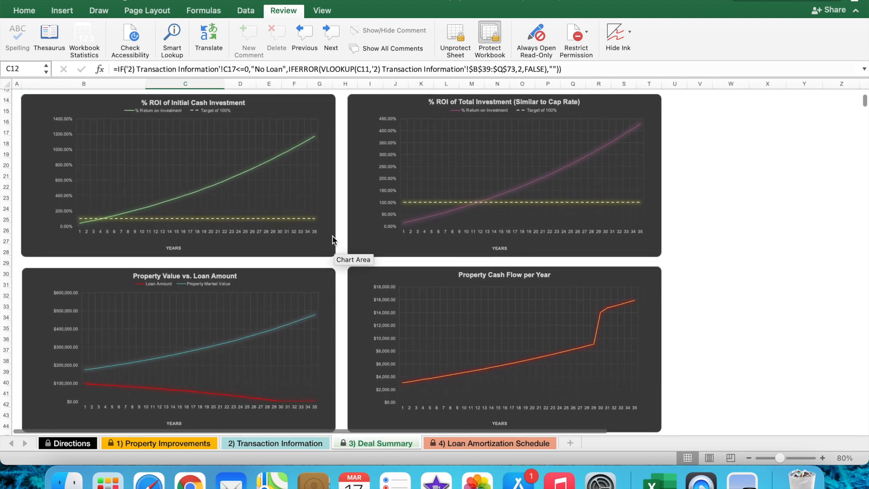
mouse_move(223, 186)
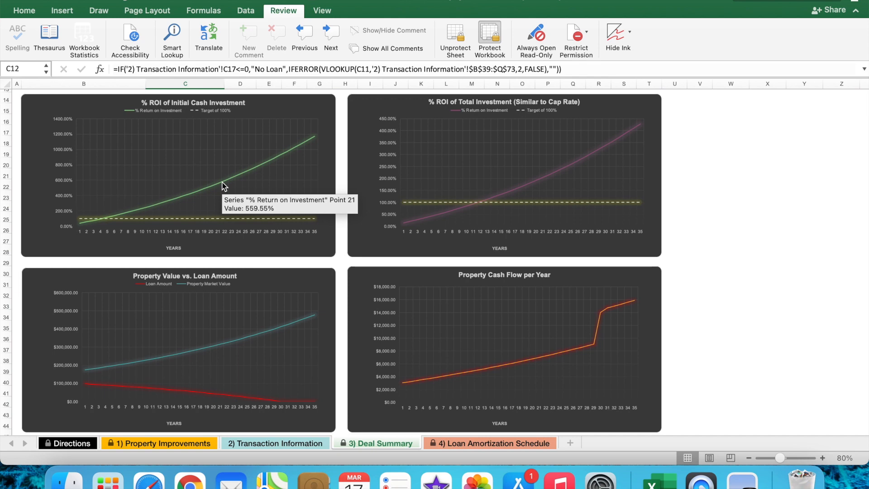
Compare the return lines with the 100% target on the initial cash and total investment ROI charts
mouse_move(95, 220)
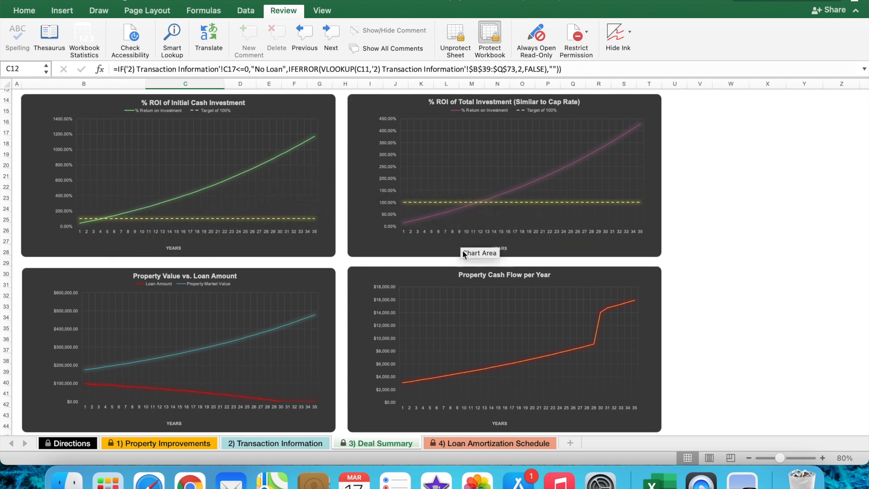
mouse_move(441, 207)
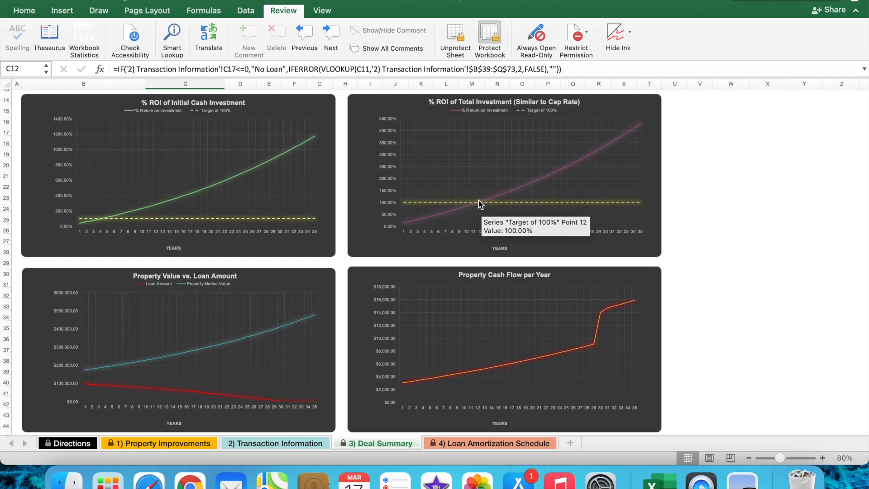
Trace the loan amount and property market value lines over the years on the Property Value vs. Loan Amount chart
scroll(479, 200, down, 2)
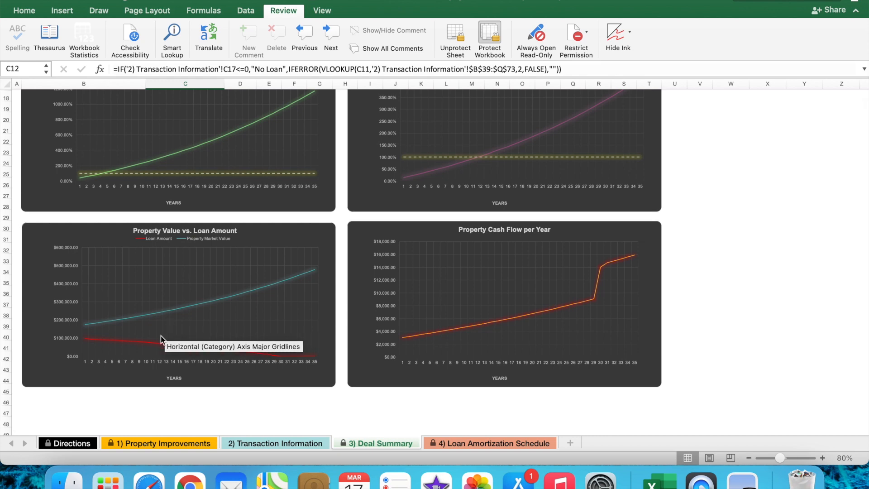
mouse_move(159, 341)
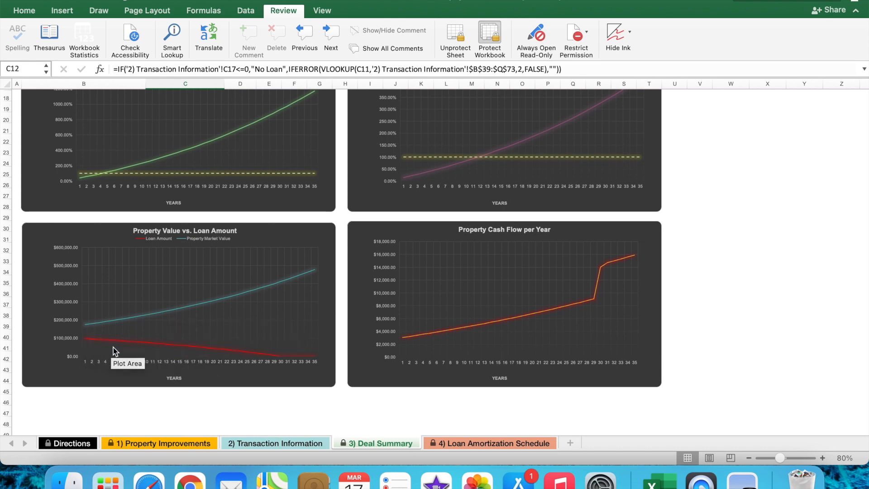
mouse_move(220, 353)
mouse_move(281, 361)
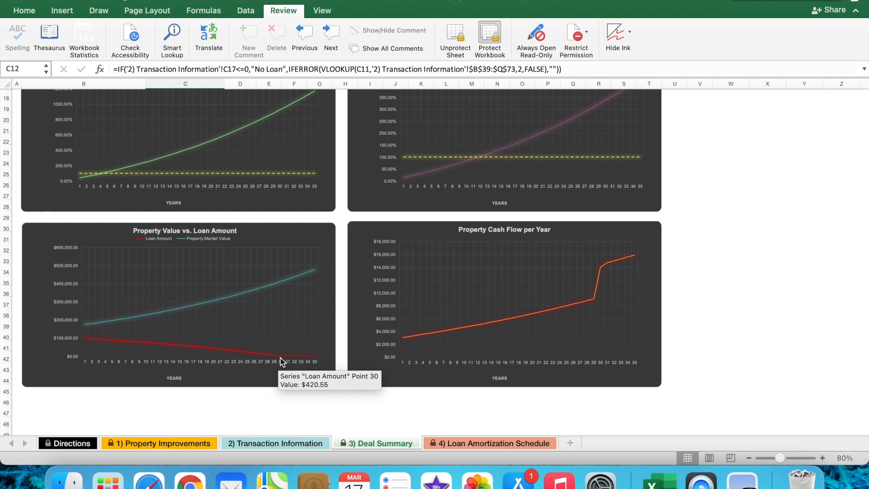
mouse_move(147, 320)
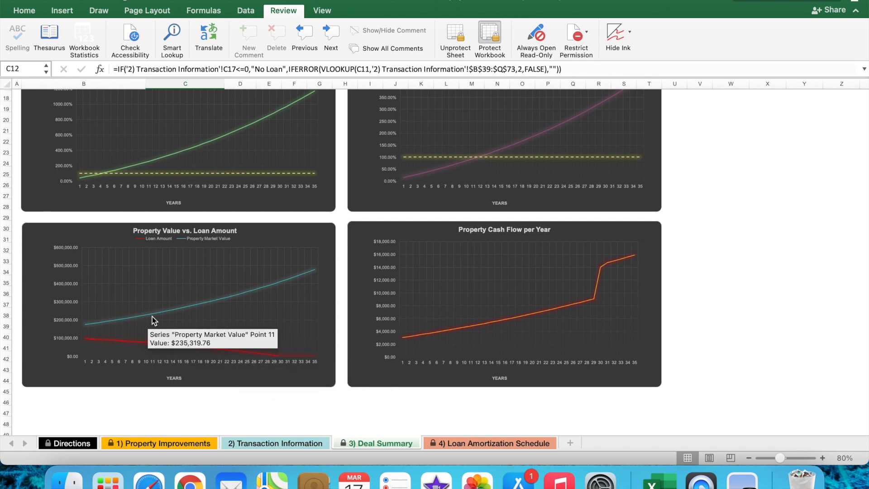
mouse_move(200, 306)
mouse_move(225, 300)
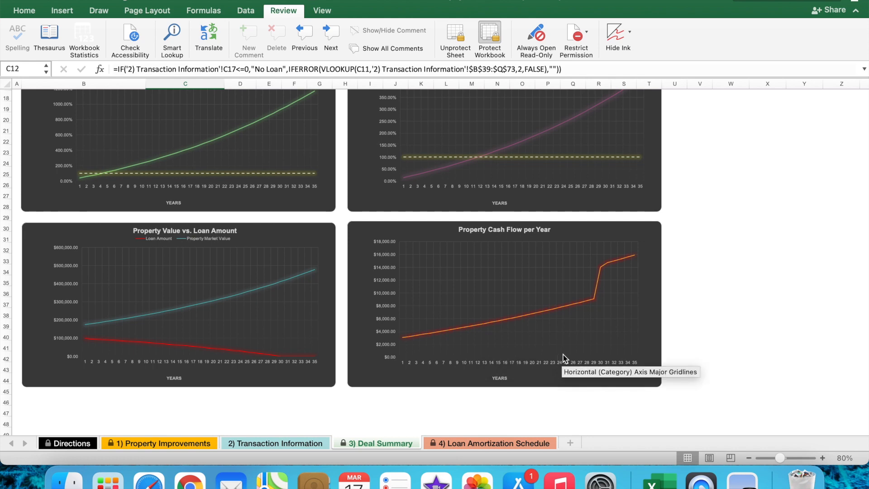
Follow the Property Cash Flow per Year line from the first years through years 30 and 34
scroll(562, 354, down, 1)
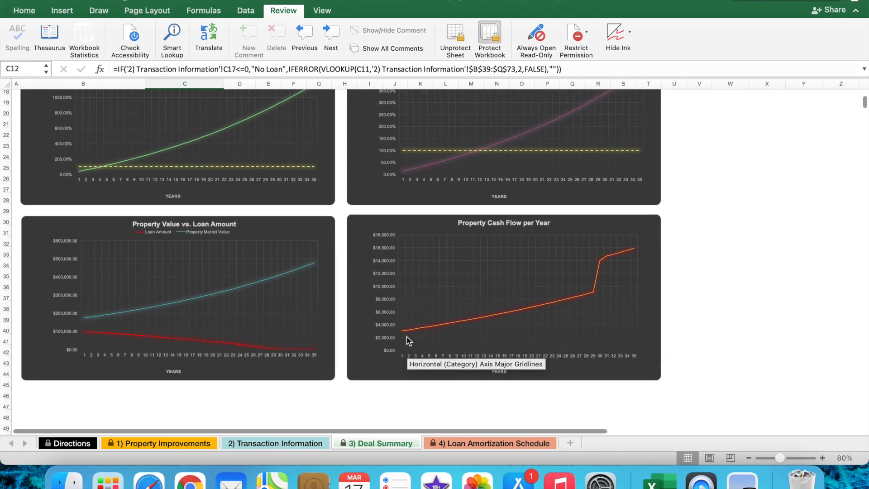
mouse_move(416, 332)
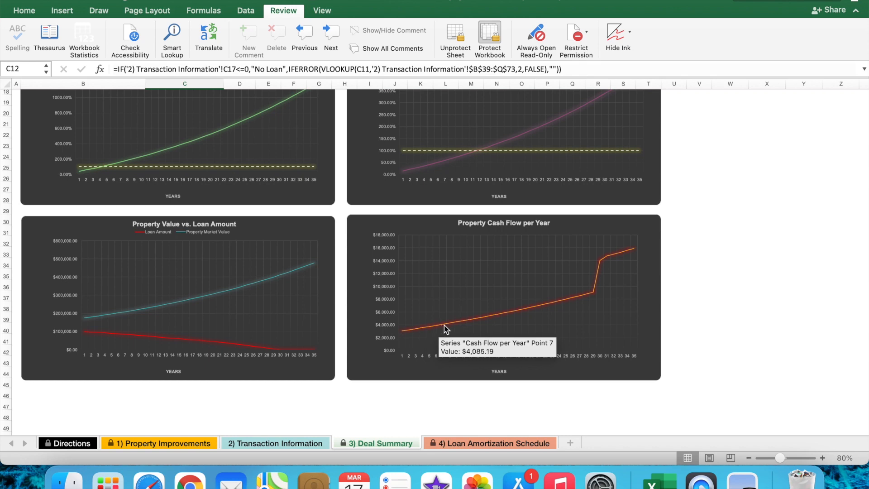
mouse_move(487, 318)
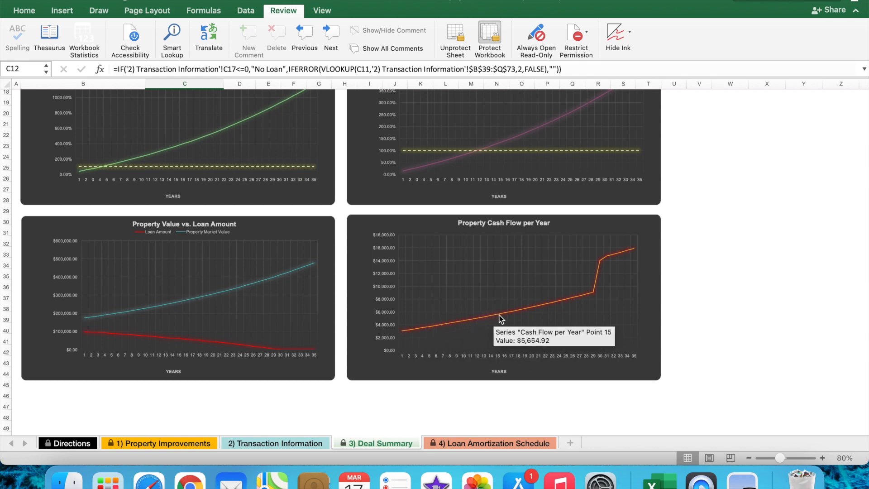
mouse_move(565, 302)
mouse_move(595, 294)
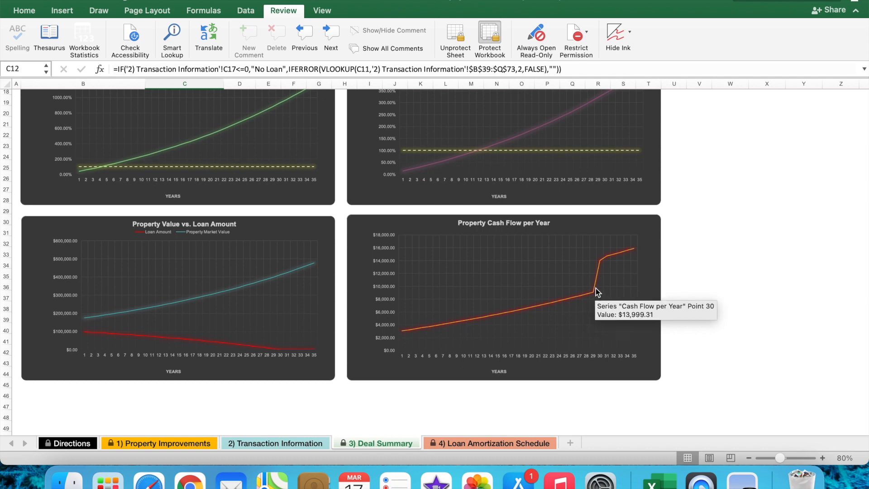
mouse_move(625, 251)
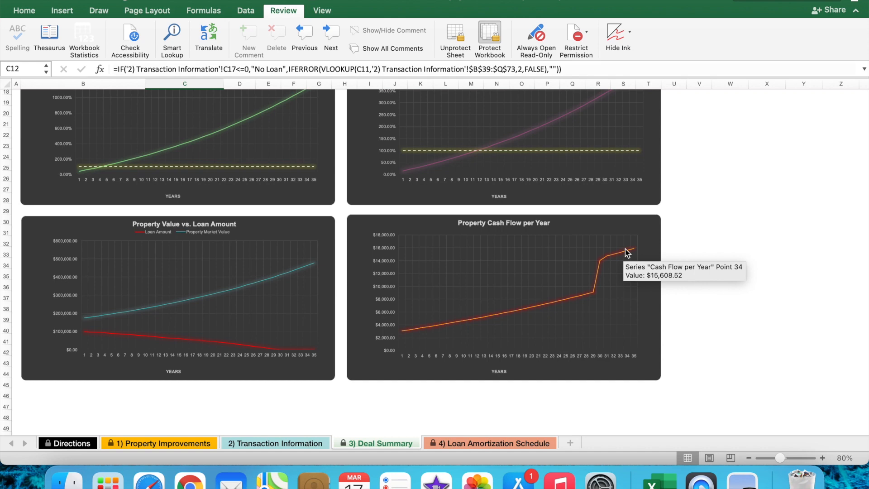
Set the Optional Extra Payment (Monthly) to 100 in the loan information on the Transaction Information sheet
click(299, 446)
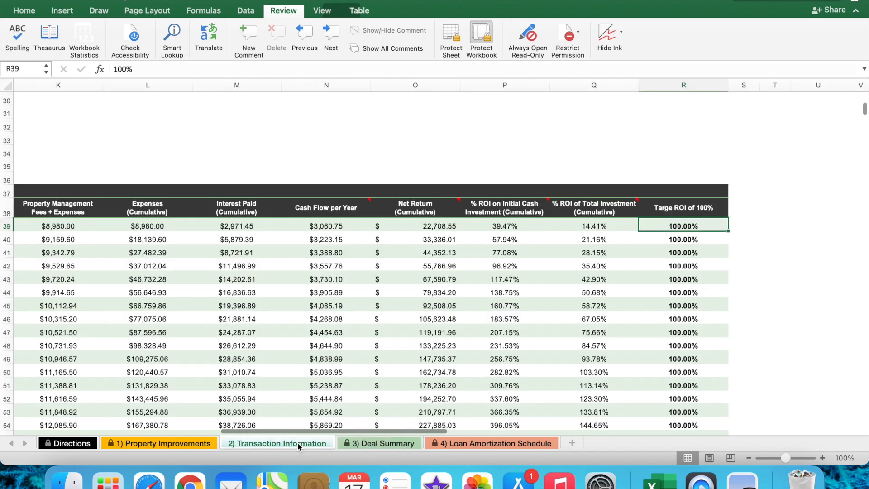
scroll(236, 334, left, 5)
scroll(235, 334, down, 1)
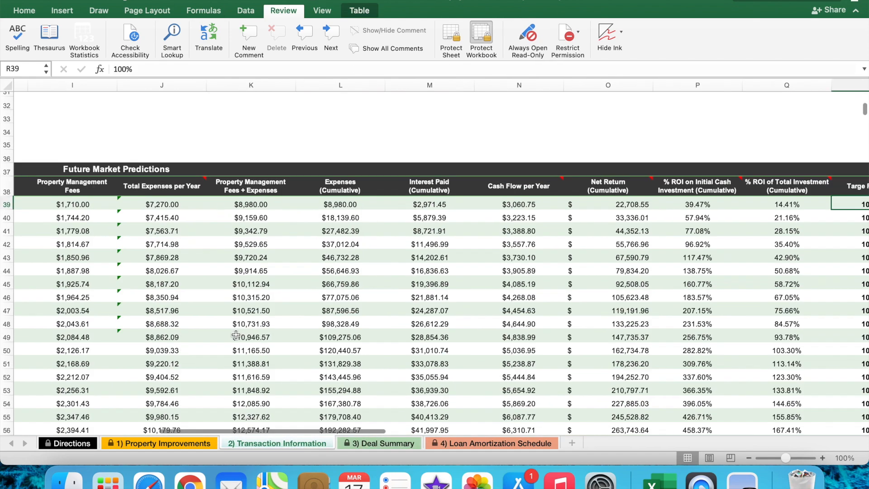
scroll(235, 335, up, 5)
scroll(236, 334, left, 5)
click(222, 180)
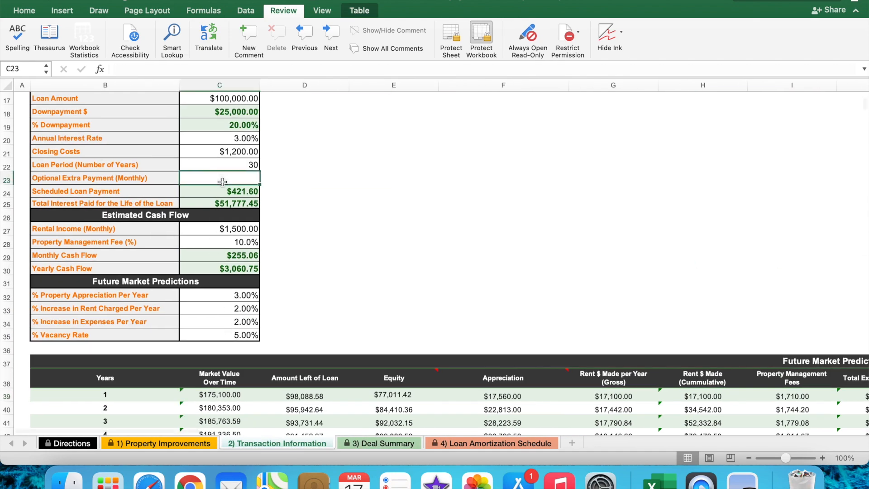
text(100)
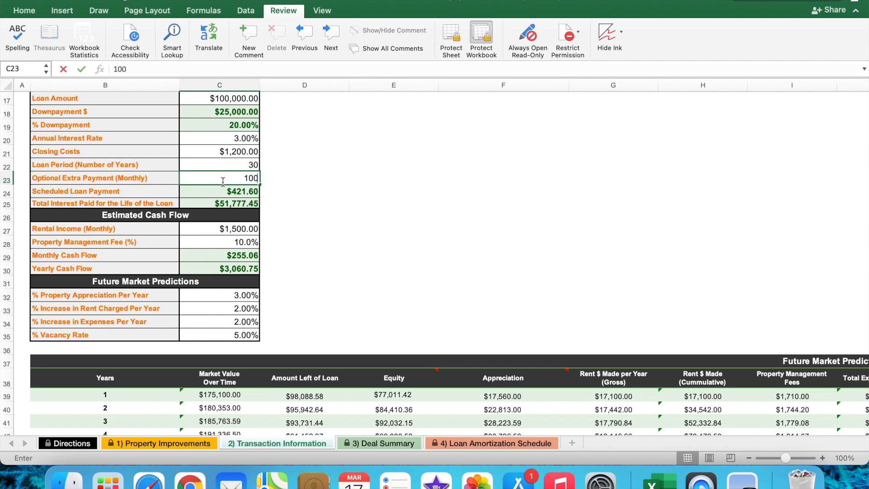
key(Return)
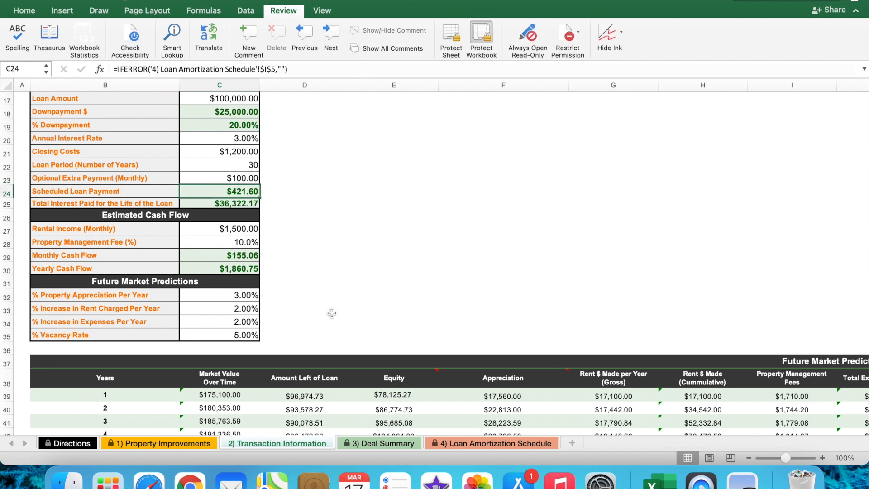
Check the extra payment's effect on the Deal Summary's yearly cash flow chart, especially around years 20 to 23
click(372, 442)
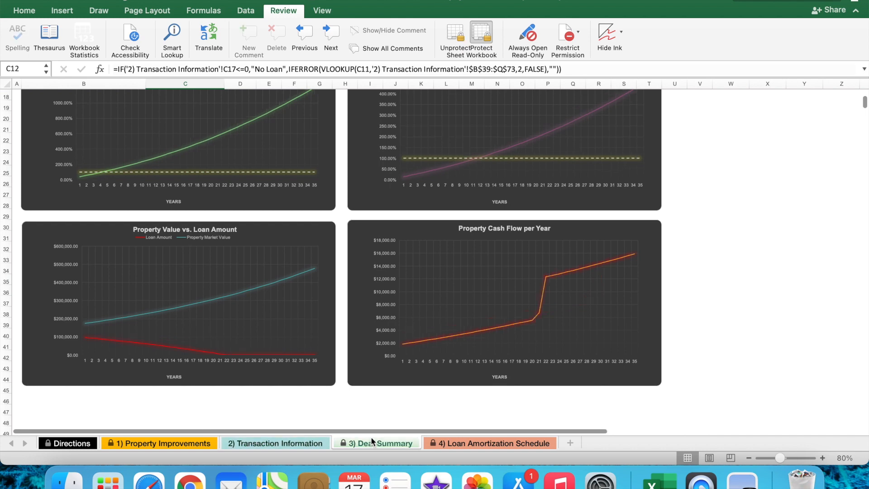
mouse_move(458, 340)
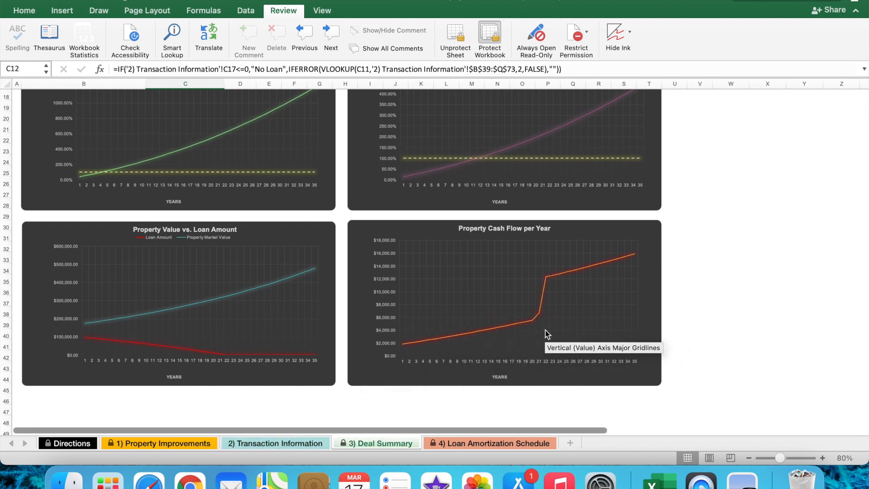
mouse_move(534, 320)
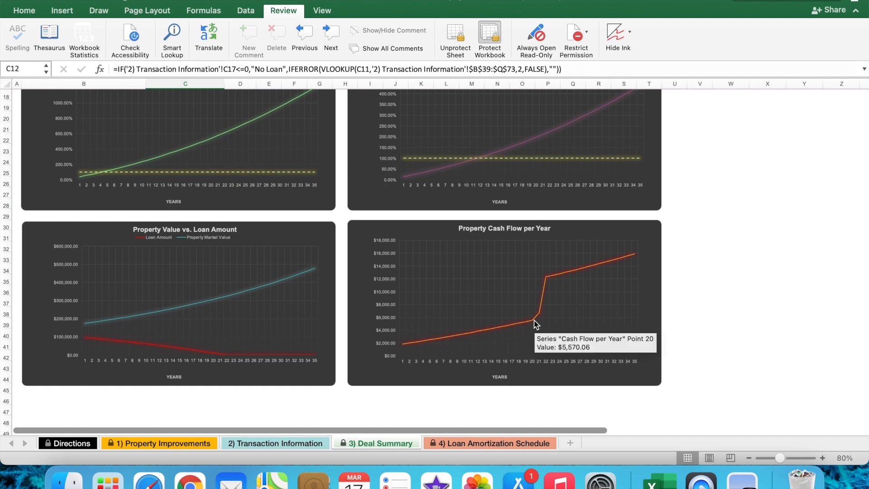
mouse_move(551, 281)
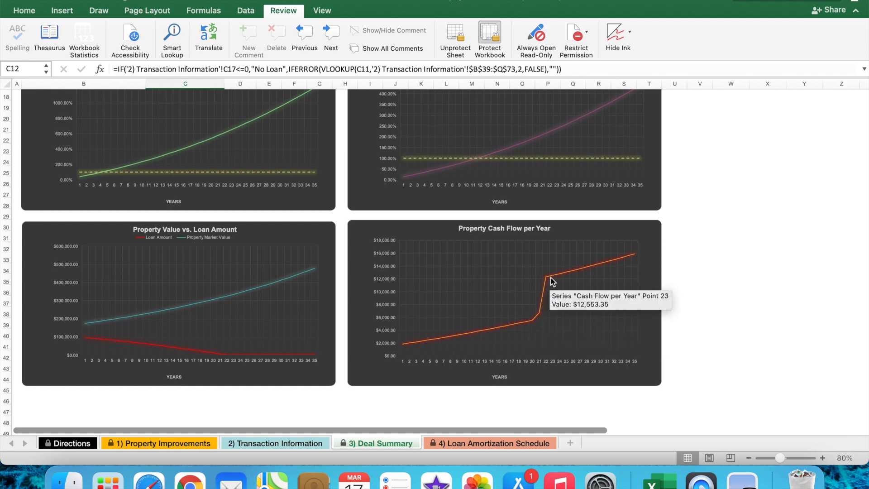
Review the Deal Summary figures, including years to pay off the loan, together with the ROI and property value charts
scroll(552, 281, up, 10)
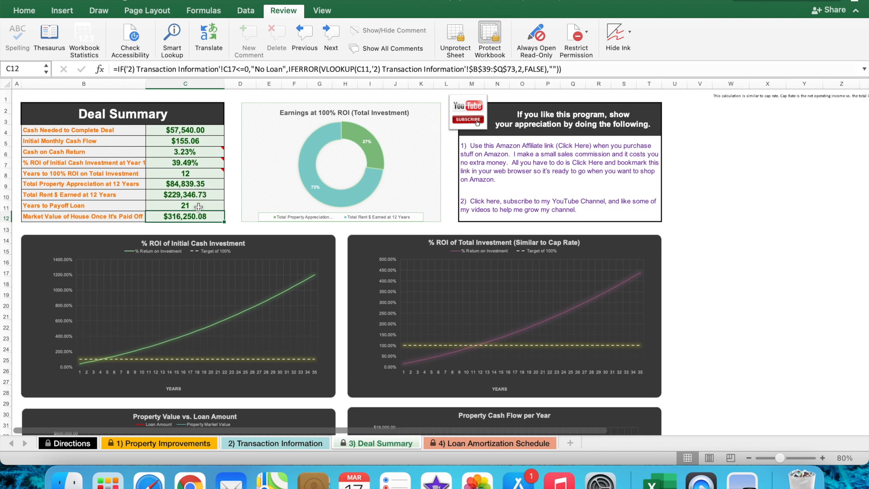
scroll(198, 207, down, 5)
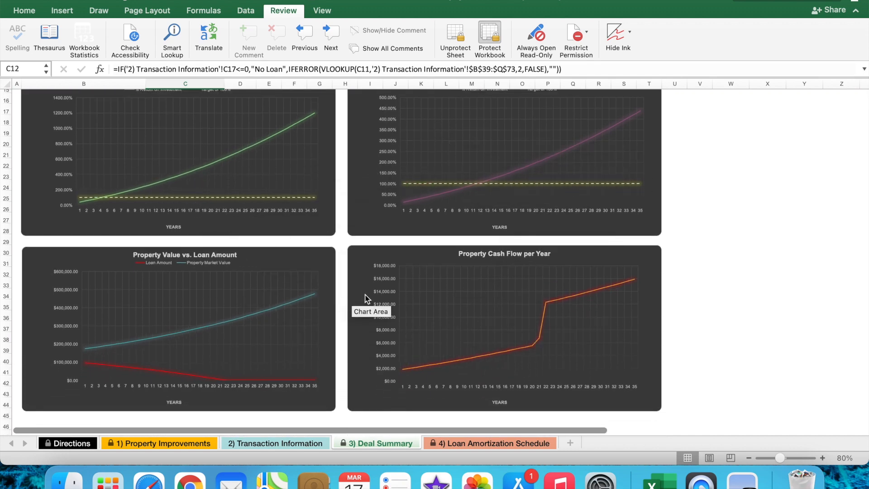
scroll(366, 298, up, 5)
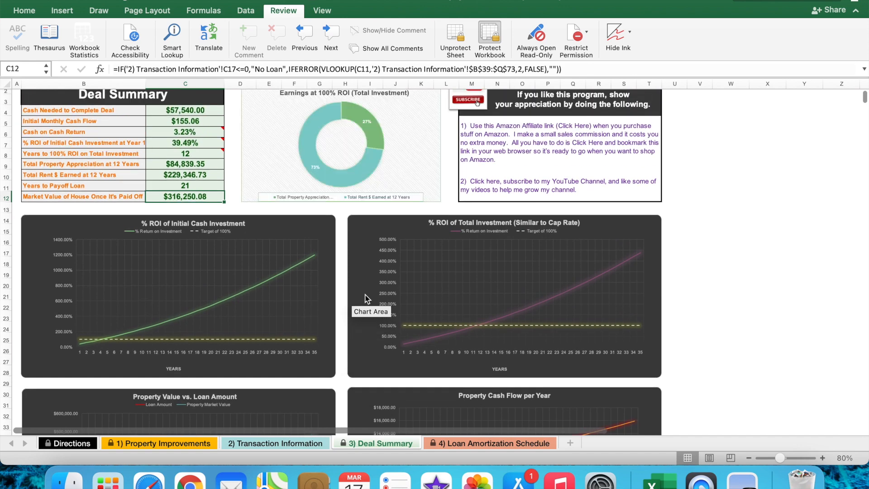
Look over the expense and loan entries on the Transaction Information sheet and return to the Deal Summary sheet
click(276, 443)
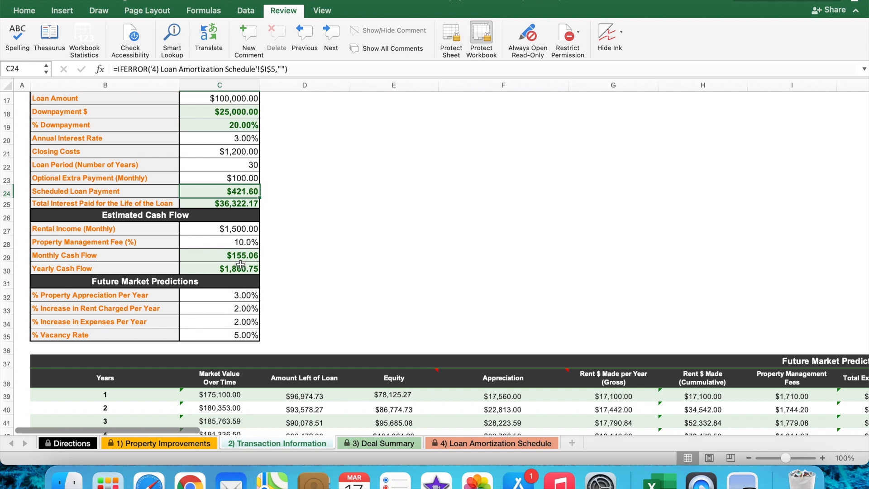
scroll(241, 244, up, 4)
scroll(240, 244, up, 2)
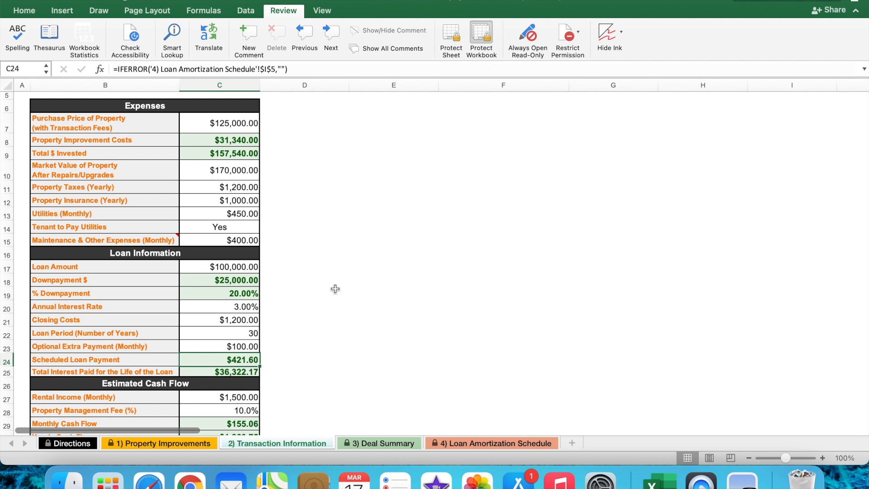
click(366, 440)
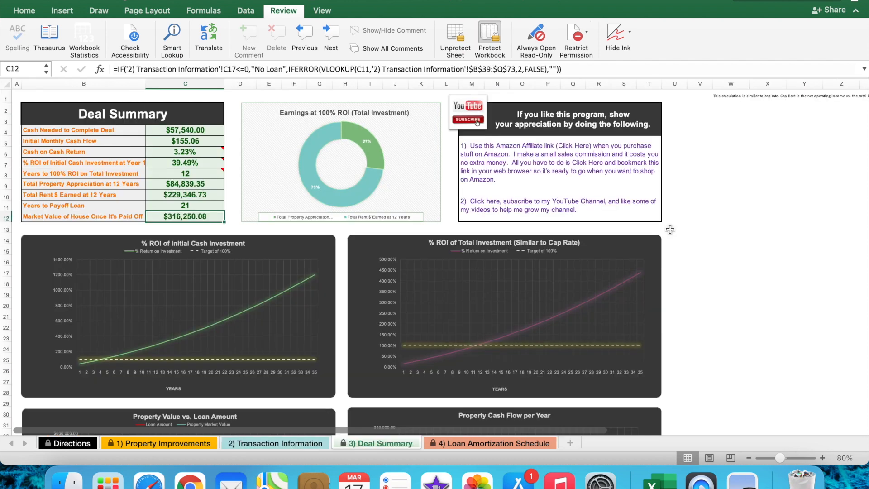